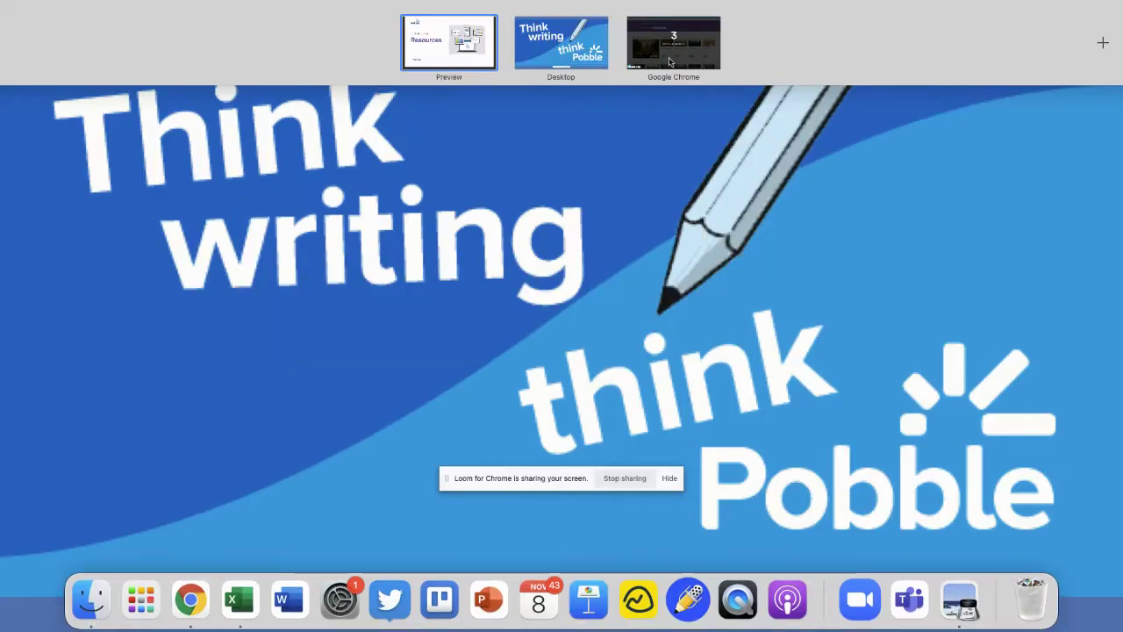
Step: Switch to Google Chrome and open the preview of the Pobble 365 lesson "Lost and Found"
{"action": "left_click", "coordinate": [668, 63]}
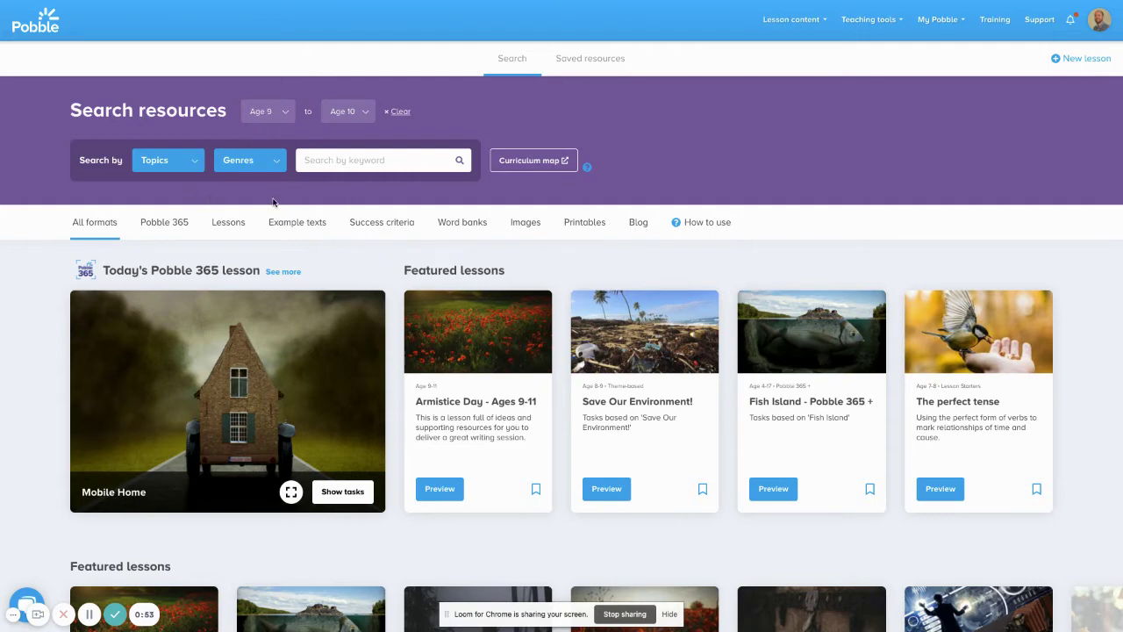
{"action": "left_click", "coordinate": [164, 223]}
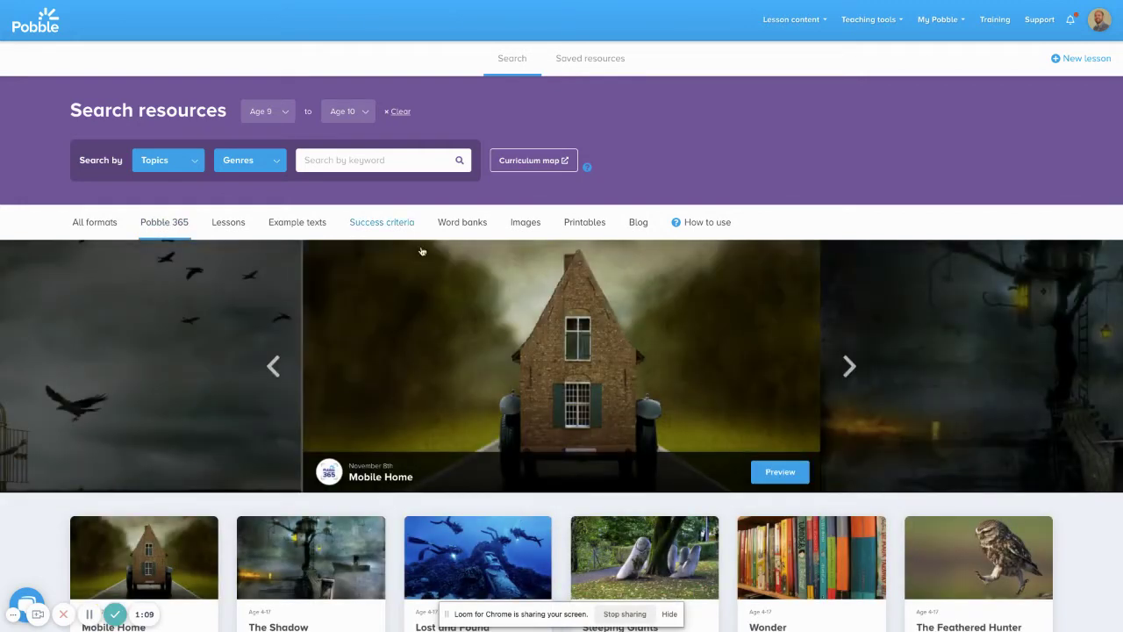
{"action": "left_click", "coordinate": [848, 367]}
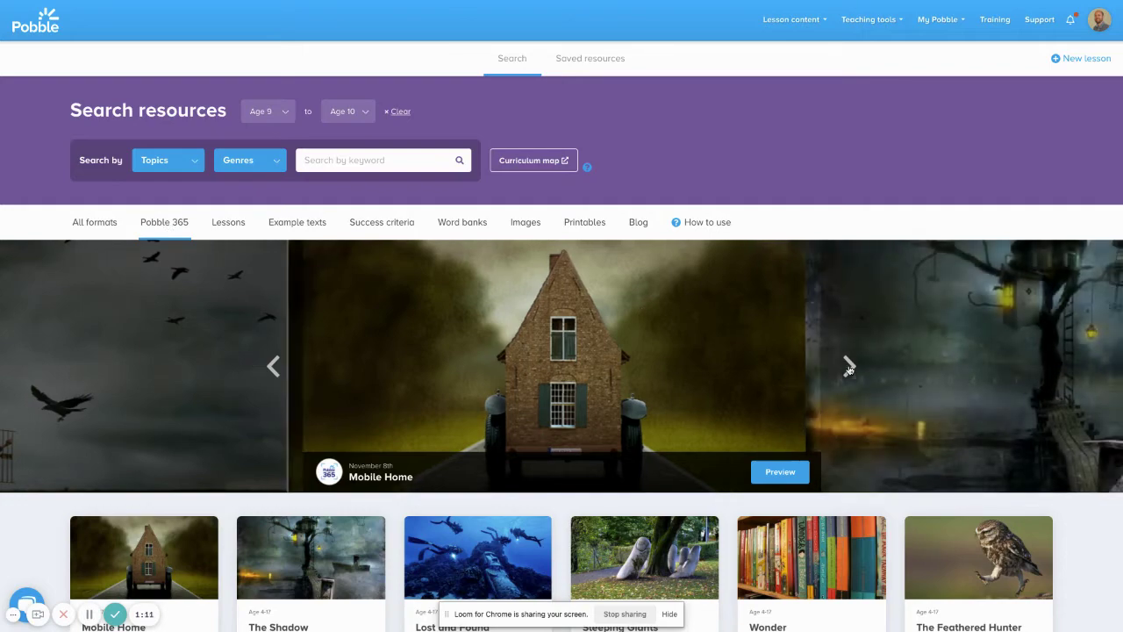
{"action": "left_click", "coordinate": [849, 367]}
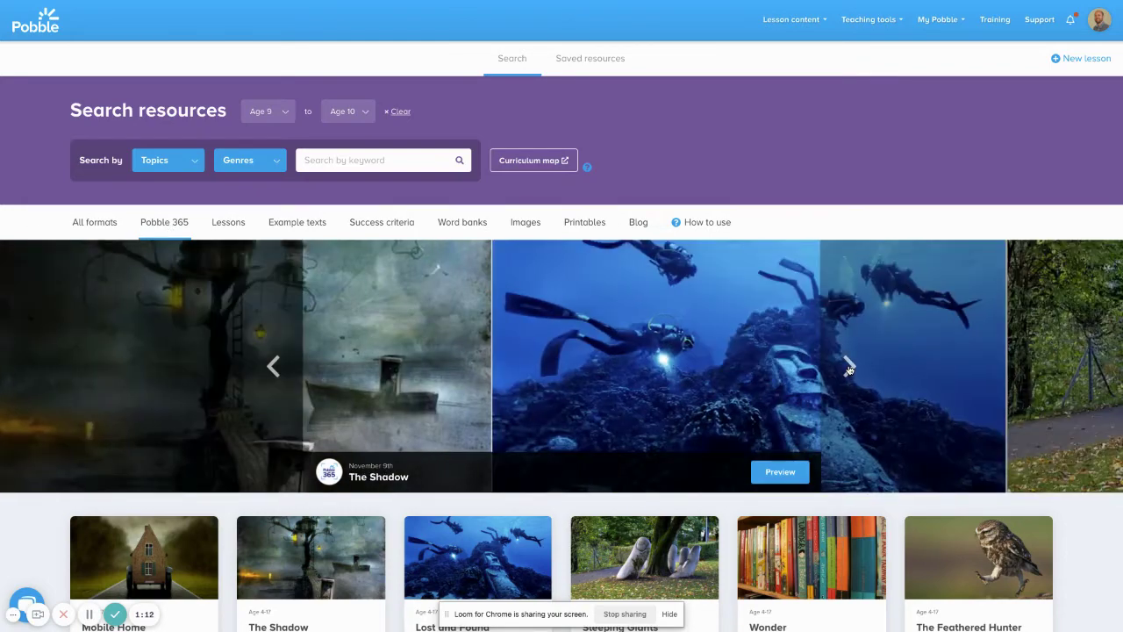
{"action": "left_click", "coordinate": [652, 350]}
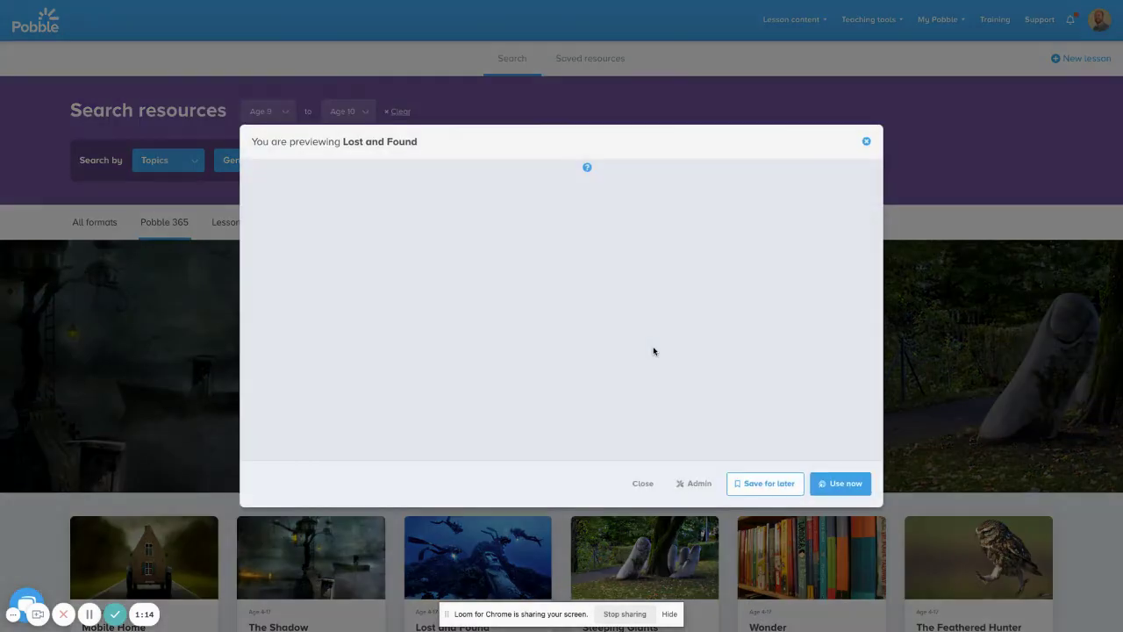
Step: Look through the Story starter, Question time and Sentence challenge slides of the lesson preview
{"action": "scroll", "coordinate": [310, 365], "scroll_direction": "down", "scroll_amount": 2}
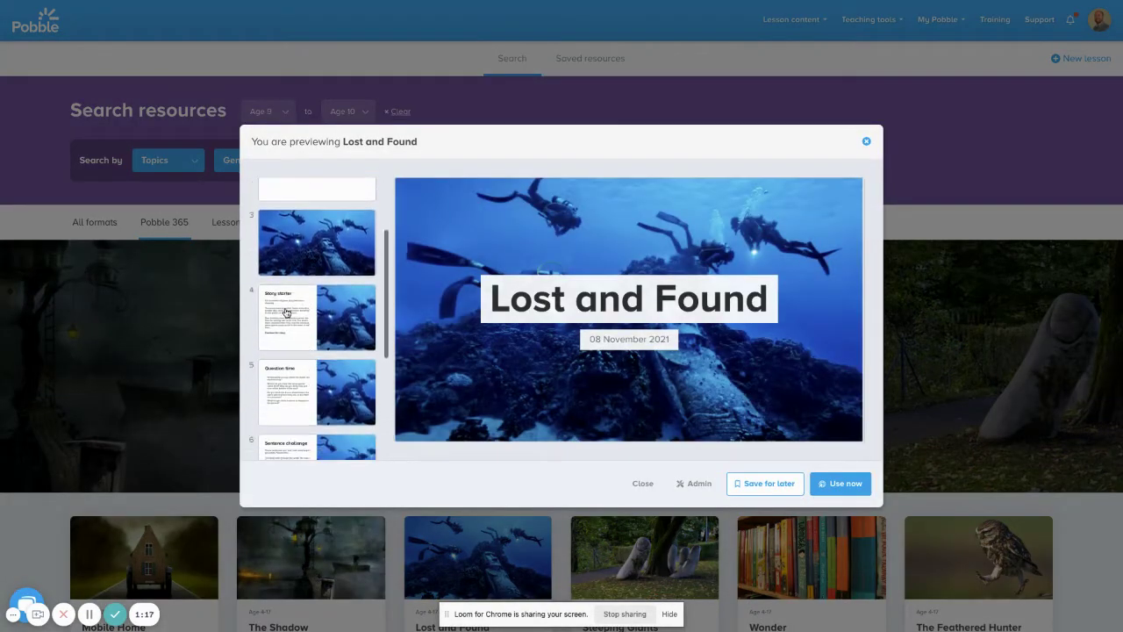
{"action": "left_click", "coordinate": [286, 307]}
{"action": "left_click", "coordinate": [286, 395]}
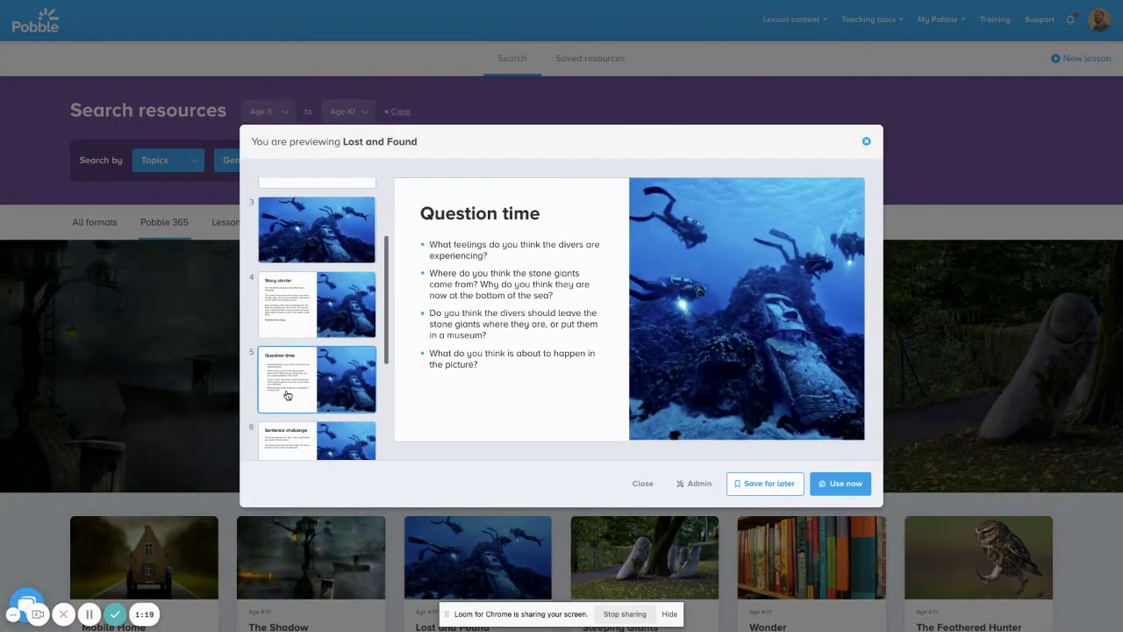
{"action": "scroll", "coordinate": [286, 395], "scroll_direction": "down", "scroll_amount": 2}
{"action": "left_click", "coordinate": [293, 380]}
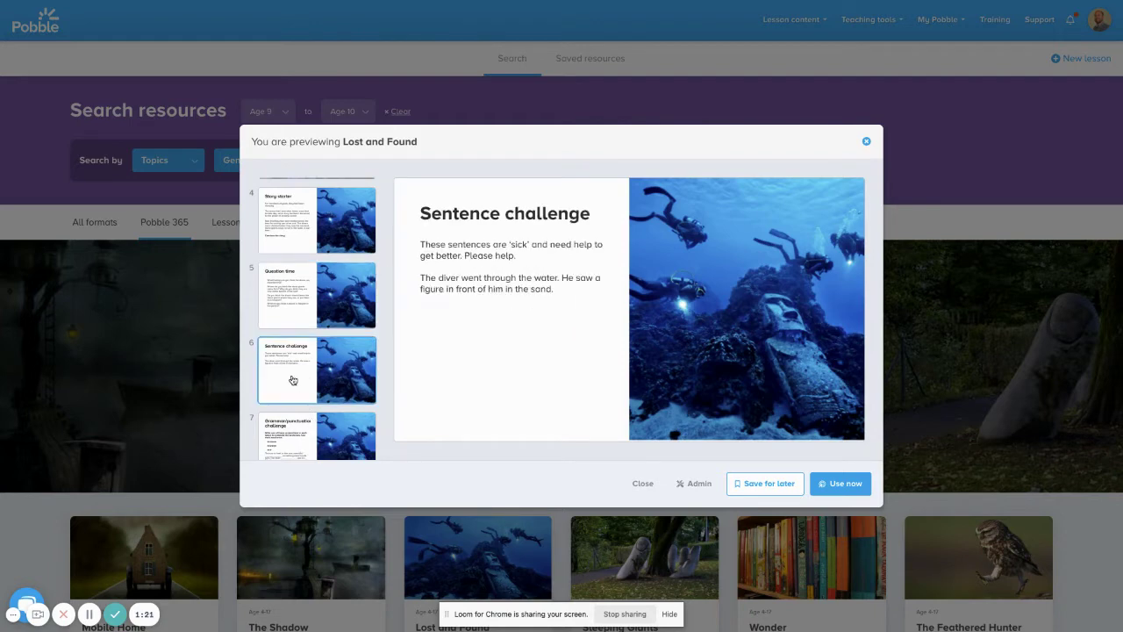
{"action": "scroll", "coordinate": [293, 380], "scroll_direction": "up", "scroll_amount": 3}
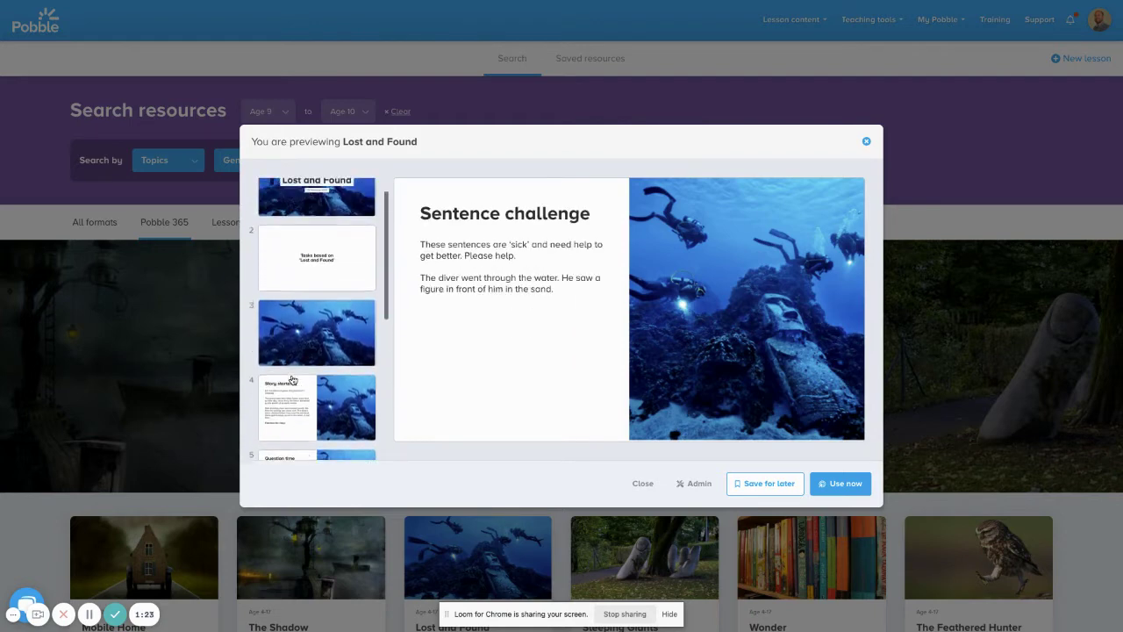
{"action": "scroll", "coordinate": [293, 380], "scroll_direction": "down", "scroll_amount": 3}
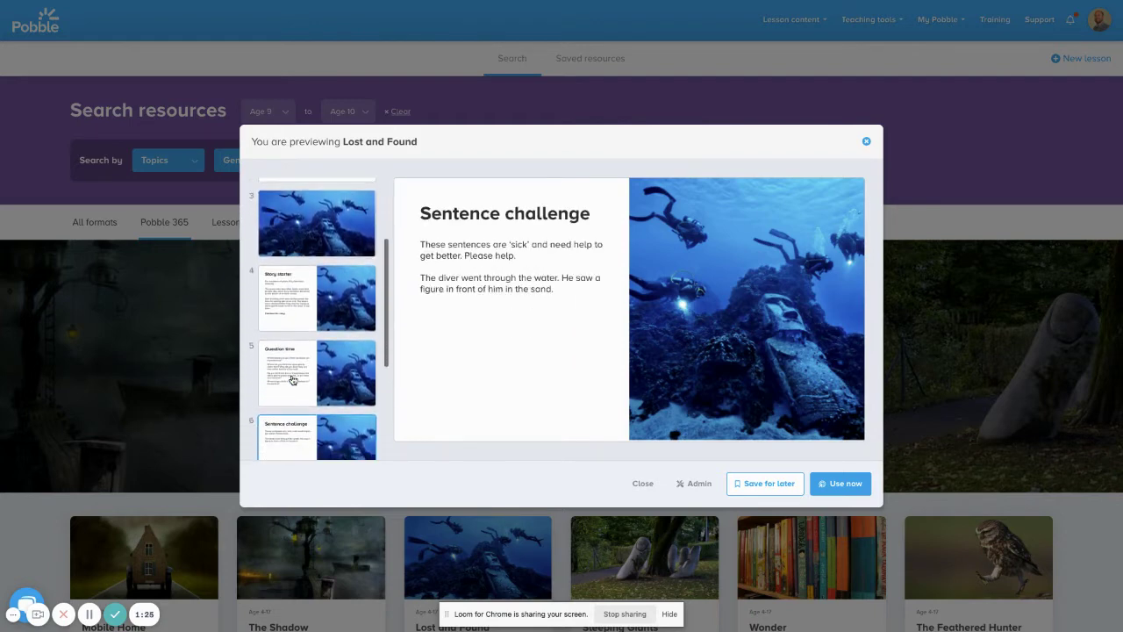
{"action": "scroll", "coordinate": [293, 380], "scroll_direction": "up", "scroll_amount": 3}
{"action": "scroll", "coordinate": [293, 380], "scroll_direction": "down", "scroll_amount": 2}
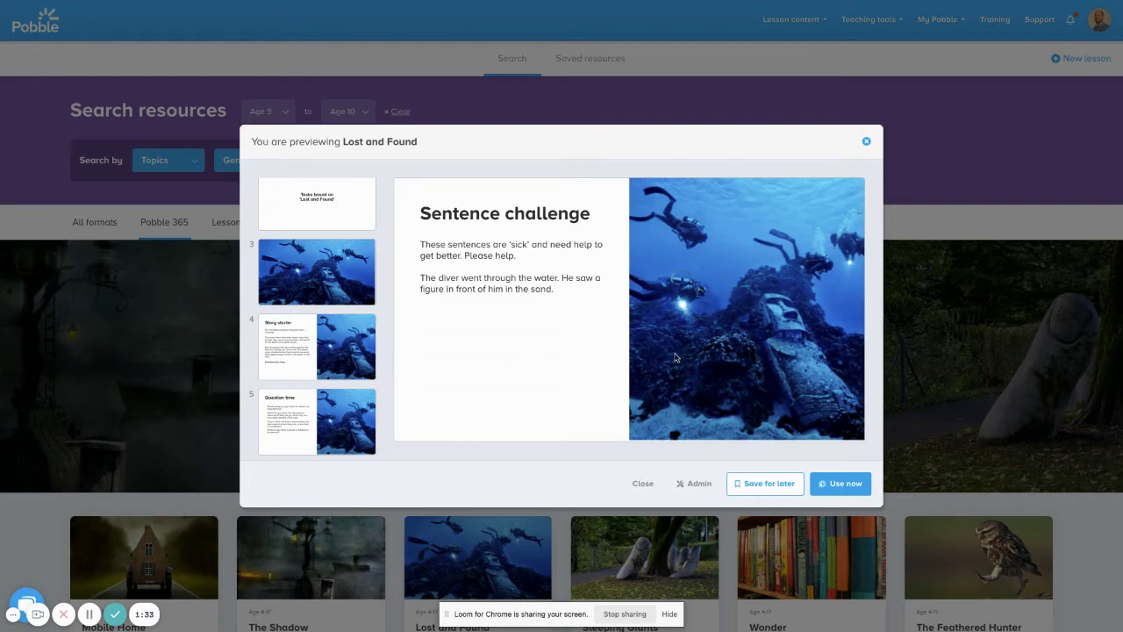
Step: Review the preview slides again from Story starter to Sentence challenge and close the lesson preview
{"action": "left_click", "coordinate": [343, 374]}
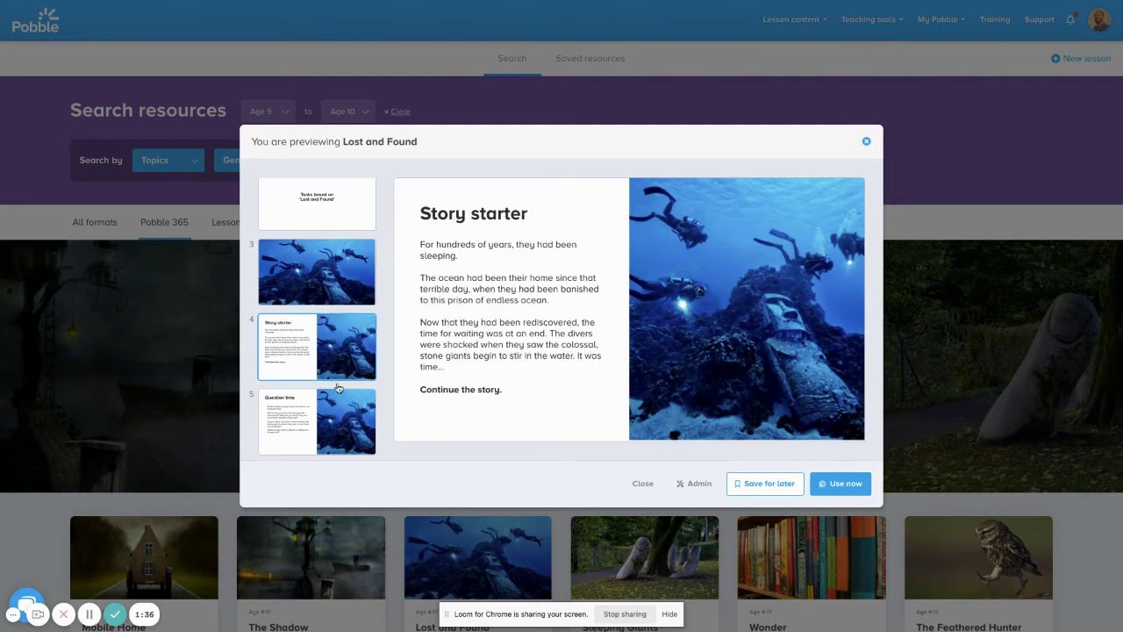
{"action": "left_click", "coordinate": [322, 438]}
{"action": "scroll", "coordinate": [299, 417], "scroll_direction": "down", "scroll_amount": 2}
{"action": "left_click", "coordinate": [295, 412]}
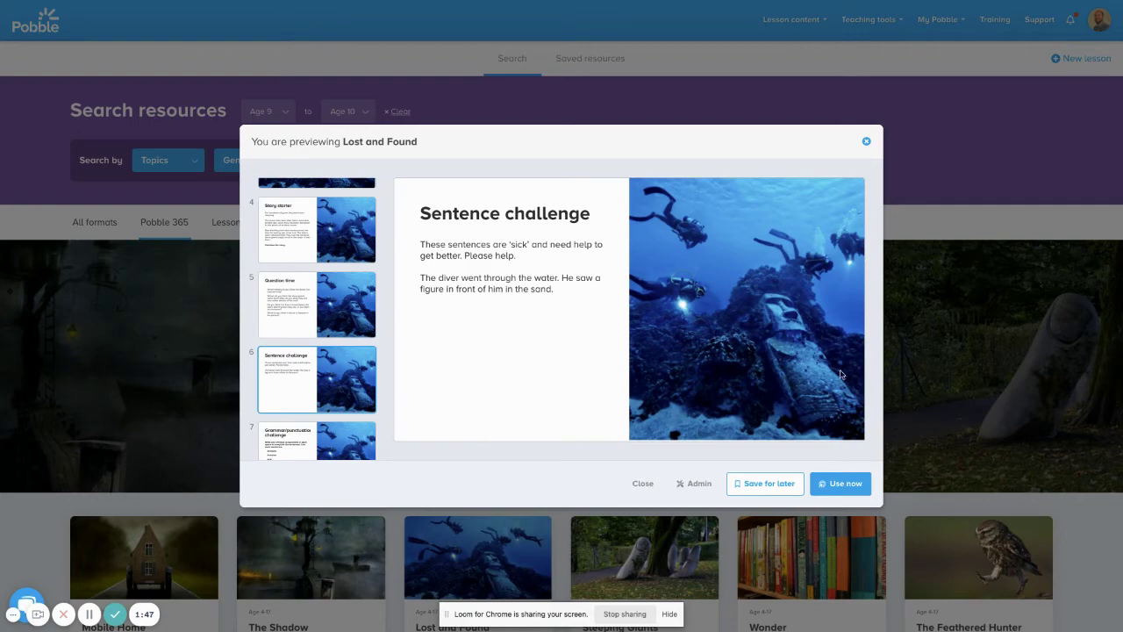
{"action": "left_click", "coordinate": [867, 141]}
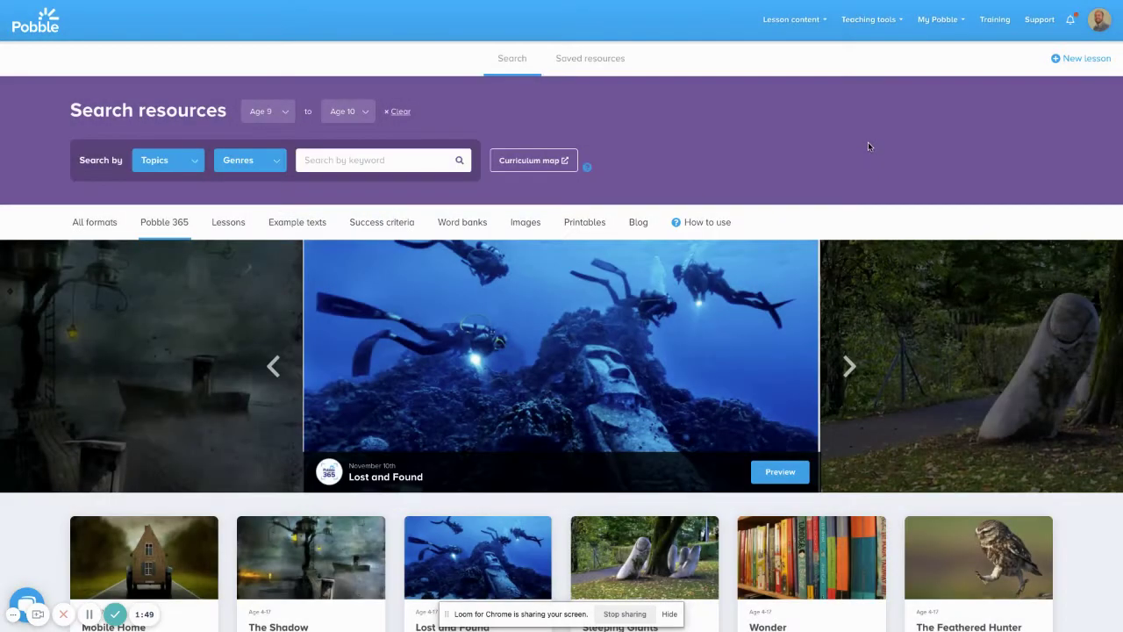
Step: Show the Lessons resources and advance the theme based lessons to the next set
{"action": "left_click", "coordinate": [230, 224]}
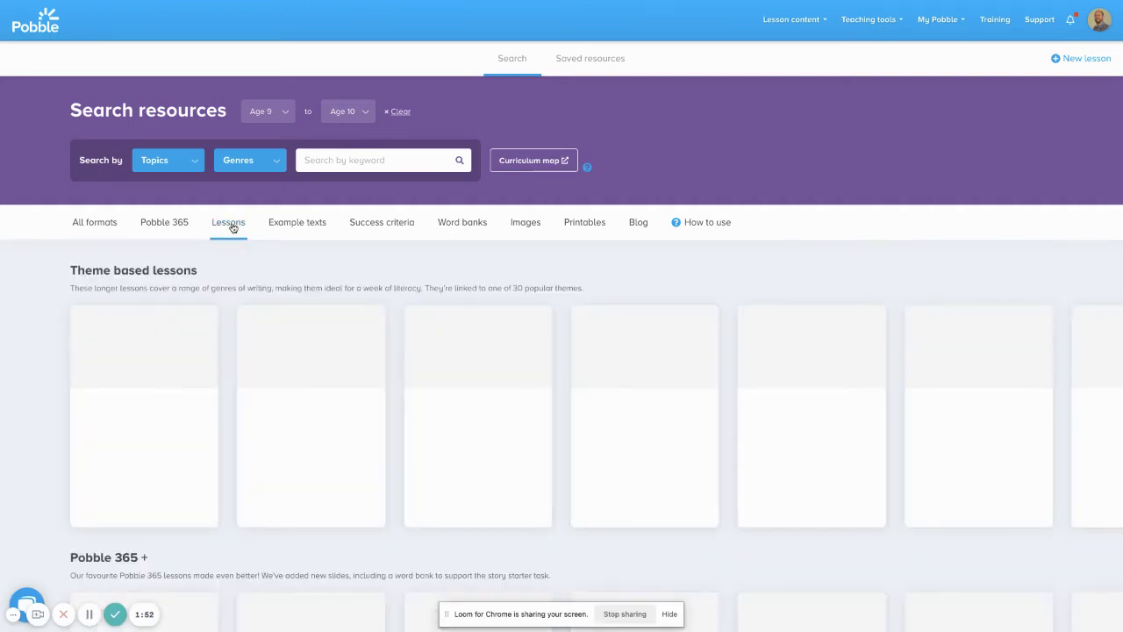
{"action": "scroll", "coordinate": [442, 346], "scroll_direction": "down", "scroll_amount": 1}
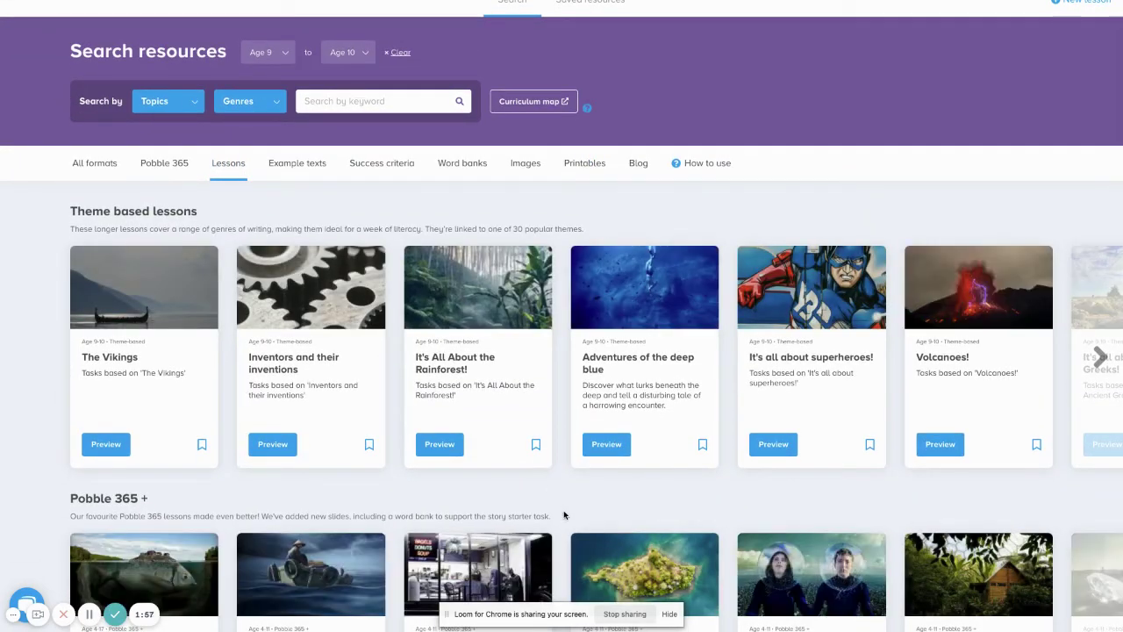
{"action": "scroll", "coordinate": [565, 515], "scroll_direction": "down", "scroll_amount": 2}
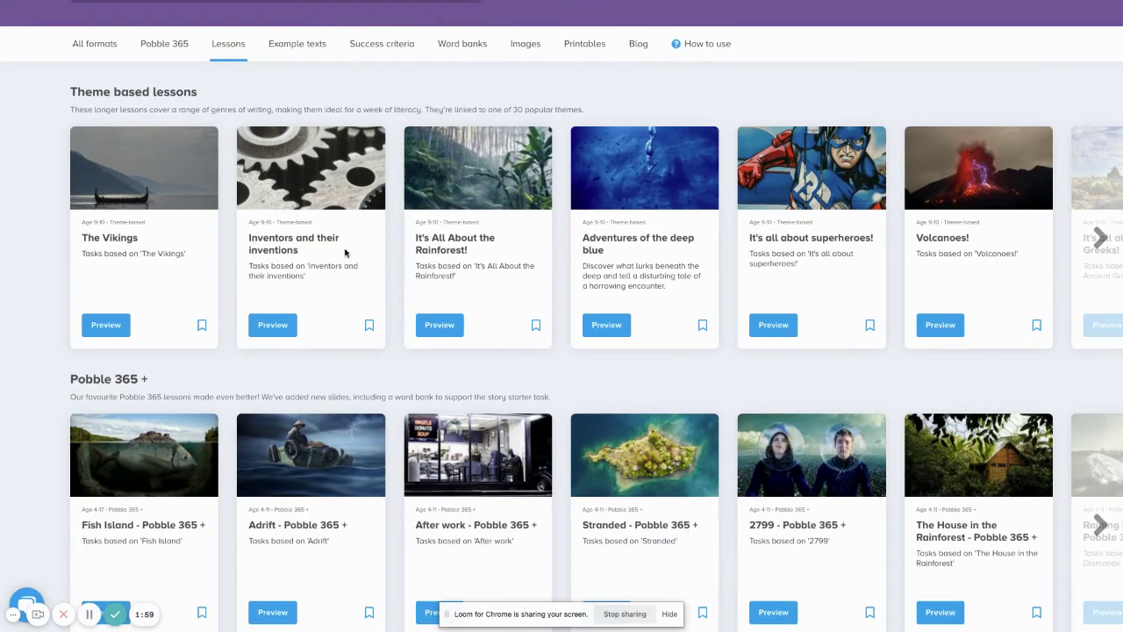
{"action": "left_click", "coordinate": [1098, 238]}
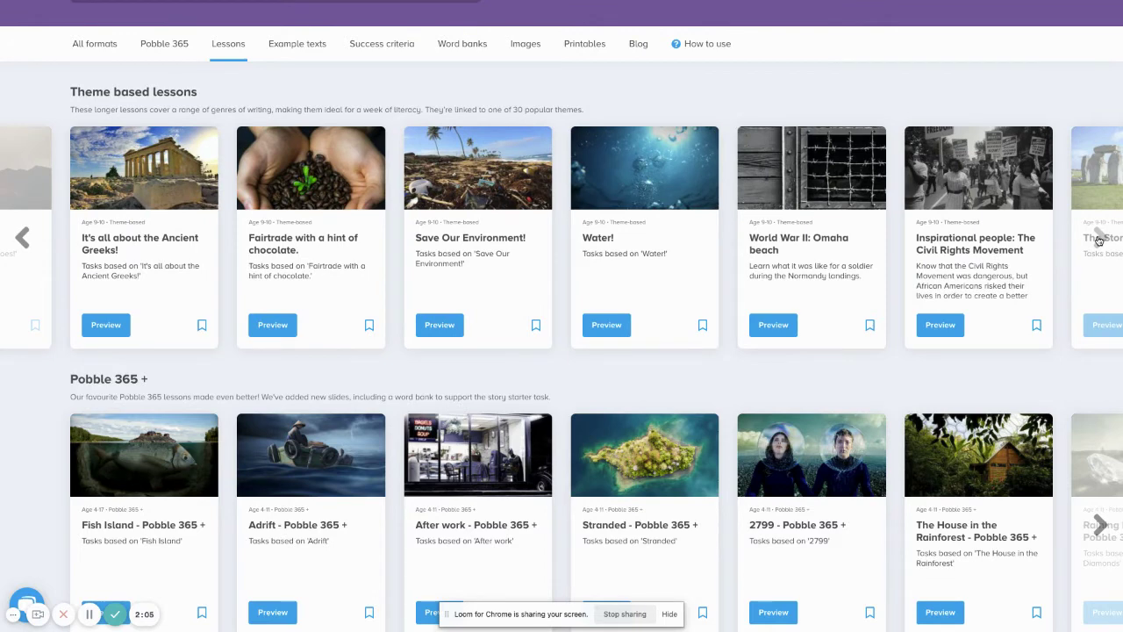
Step: Browse the Pobble 365 +, Quick writes, News, Lesson starters and Literacy Through Sport sections, returning to the theme based lessons
{"action": "scroll", "coordinate": [592, 446], "scroll_direction": "down", "scroll_amount": 2}
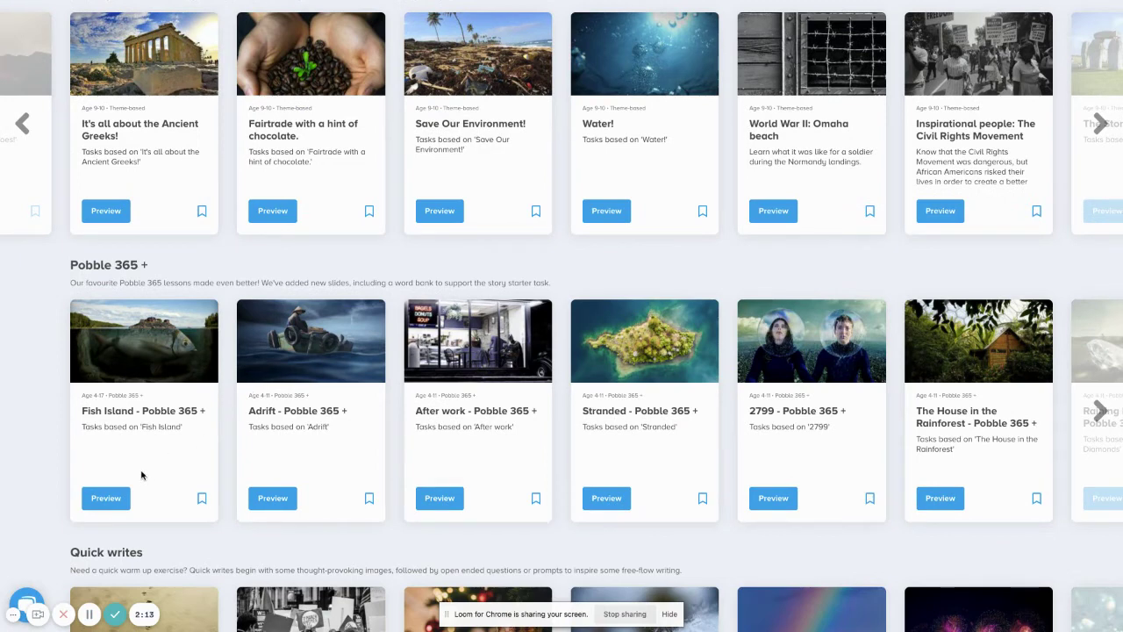
{"action": "scroll", "coordinate": [141, 476], "scroll_direction": "down", "scroll_amount": 4}
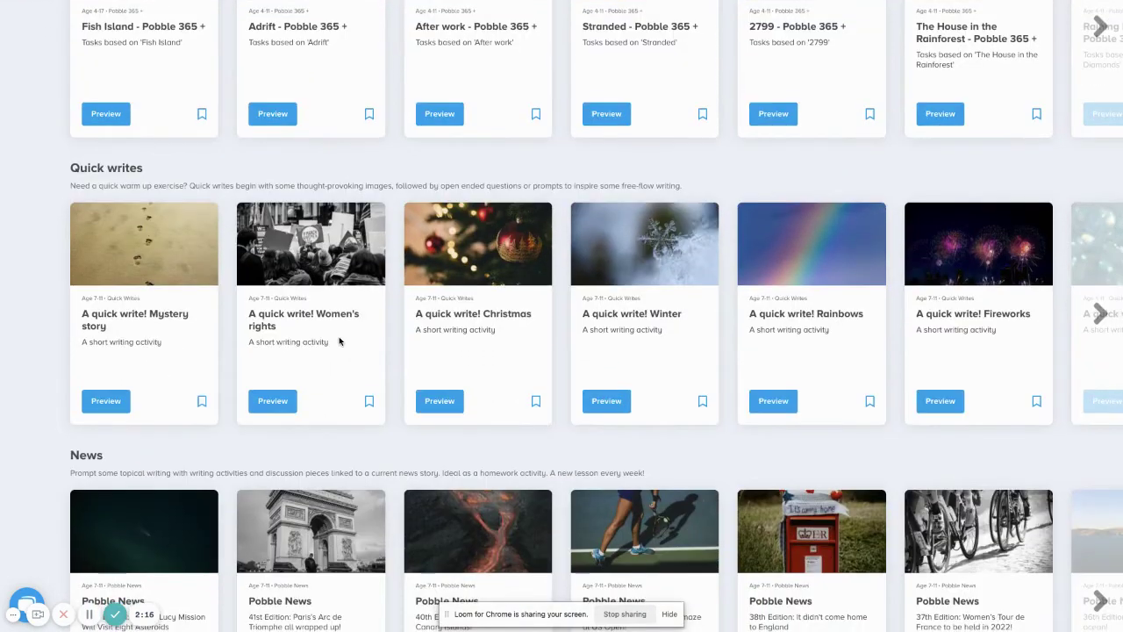
{"action": "scroll", "coordinate": [339, 341], "scroll_direction": "down", "scroll_amount": 2}
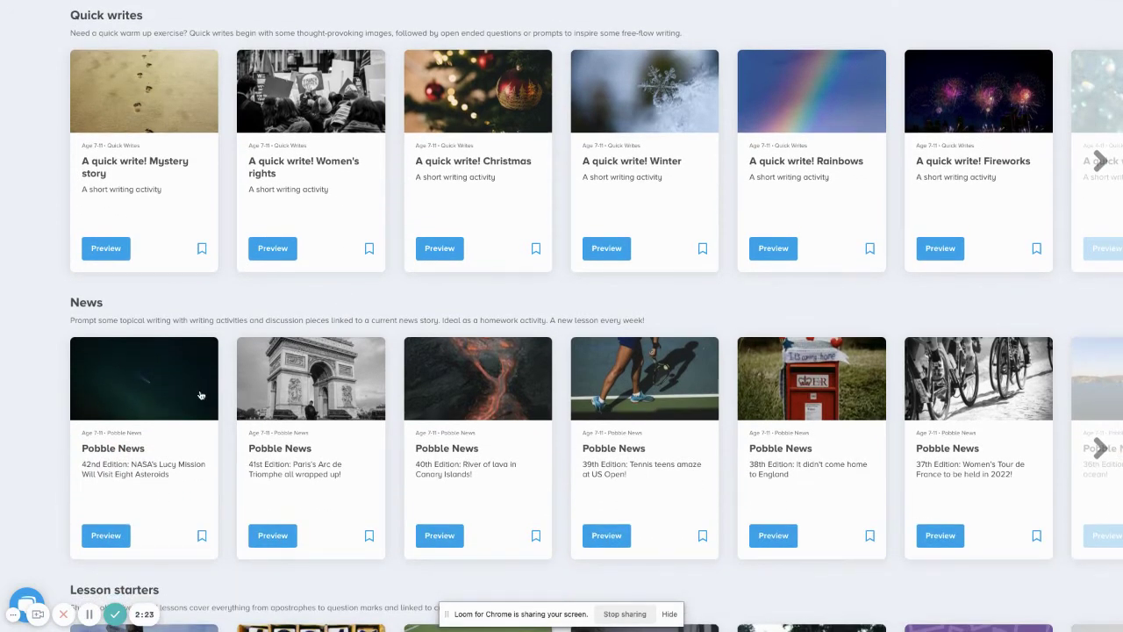
{"action": "scroll", "coordinate": [200, 396], "scroll_direction": "down", "scroll_amount": 3}
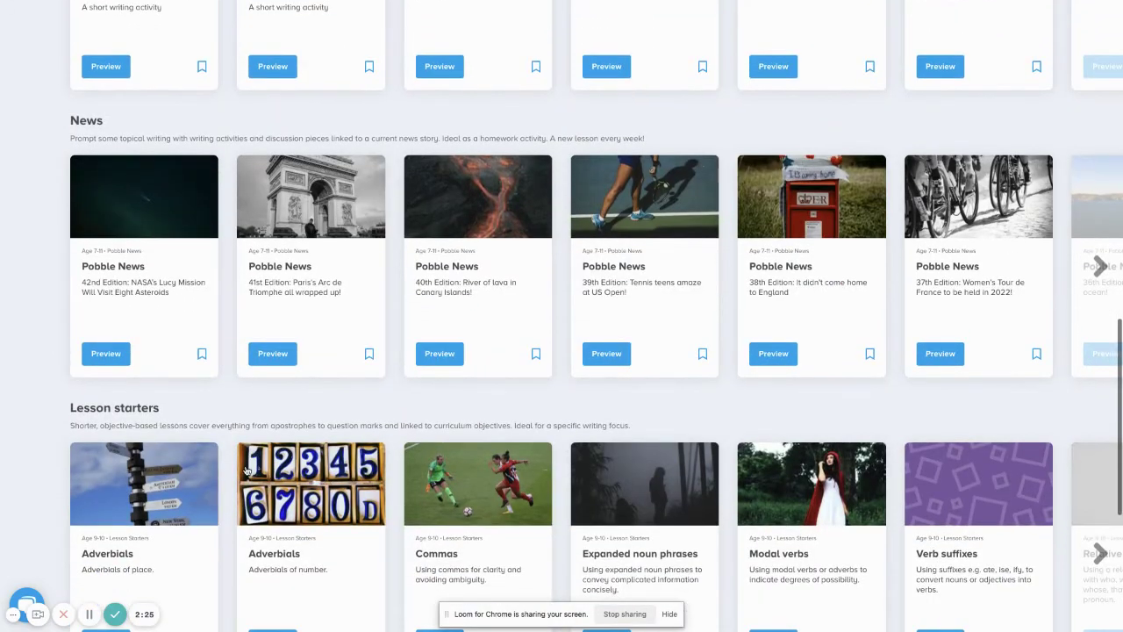
{"action": "scroll", "coordinate": [247, 470], "scroll_direction": "down", "scroll_amount": 1}
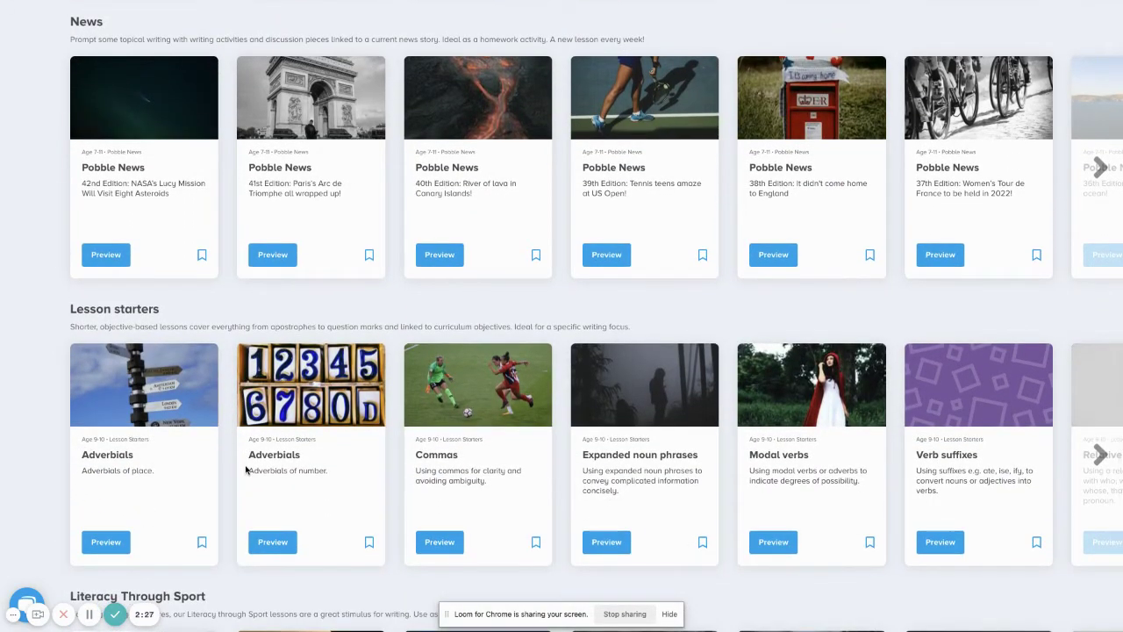
{"action": "scroll", "coordinate": [246, 470], "scroll_direction": "down", "scroll_amount": 2}
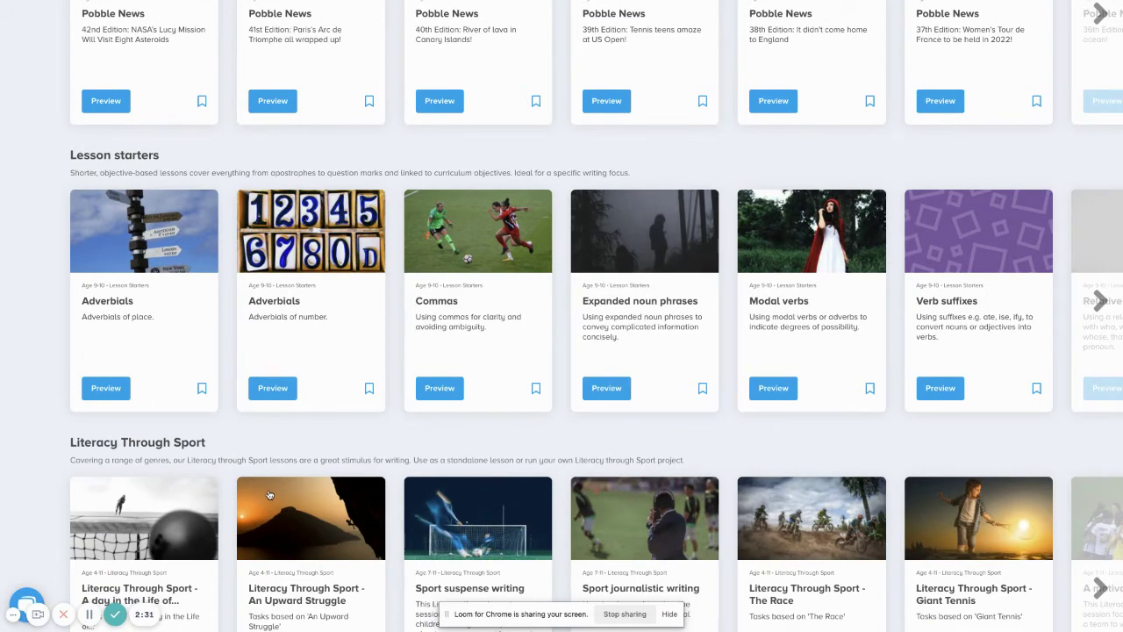
{"action": "scroll", "coordinate": [269, 495], "scroll_direction": "down", "scroll_amount": 2}
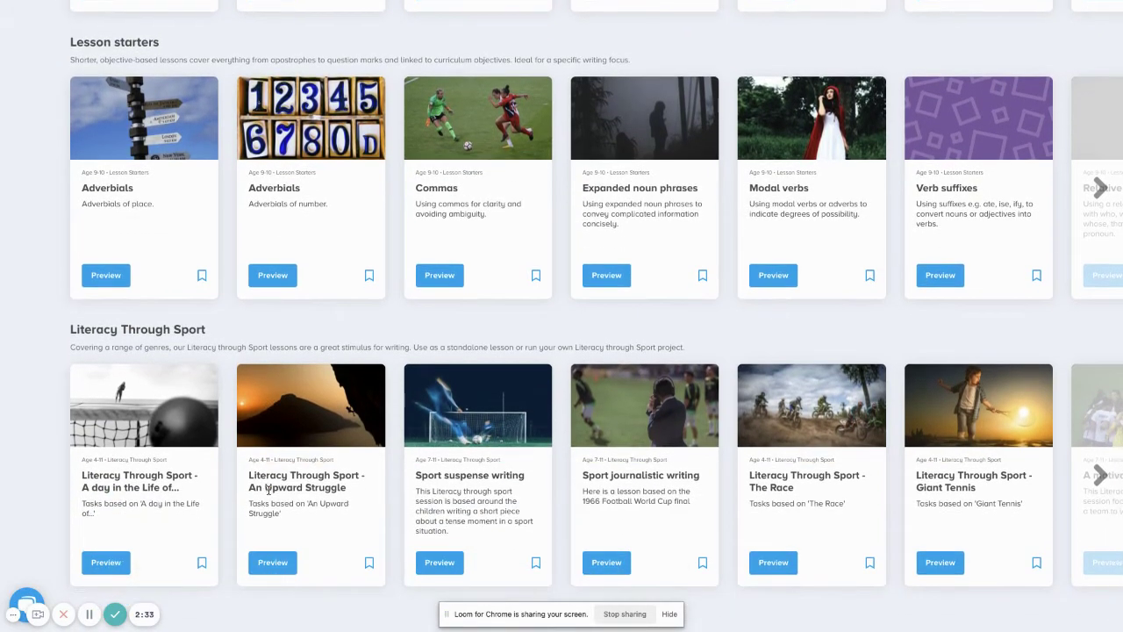
{"action": "scroll", "coordinate": [269, 490], "scroll_direction": "up", "scroll_amount": 10}
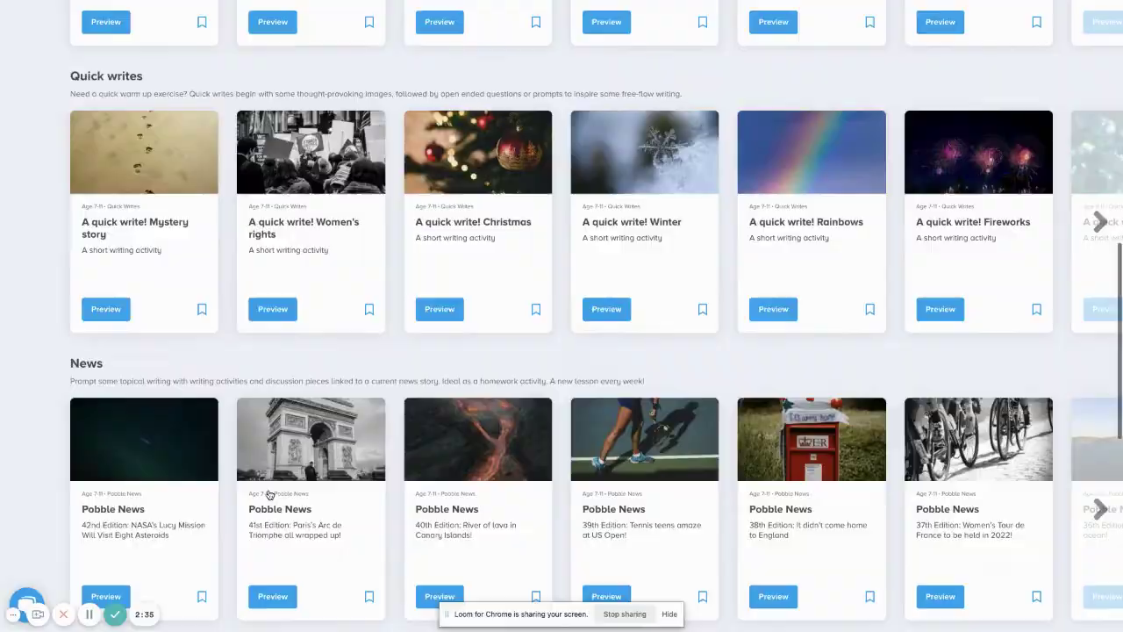
{"action": "scroll", "coordinate": [269, 495], "scroll_direction": "up", "scroll_amount": 4}
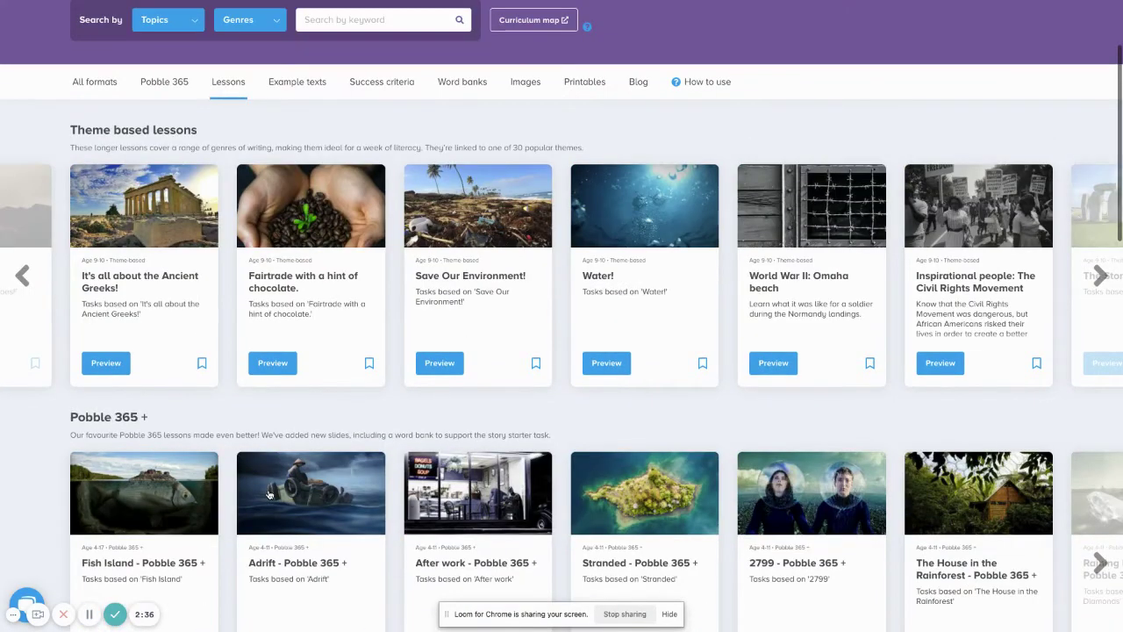
Step: Preview the theme based lesson "Fairtrade with a hint of chocolate.", save it for later and close the preview
{"action": "left_click", "coordinate": [273, 363]}
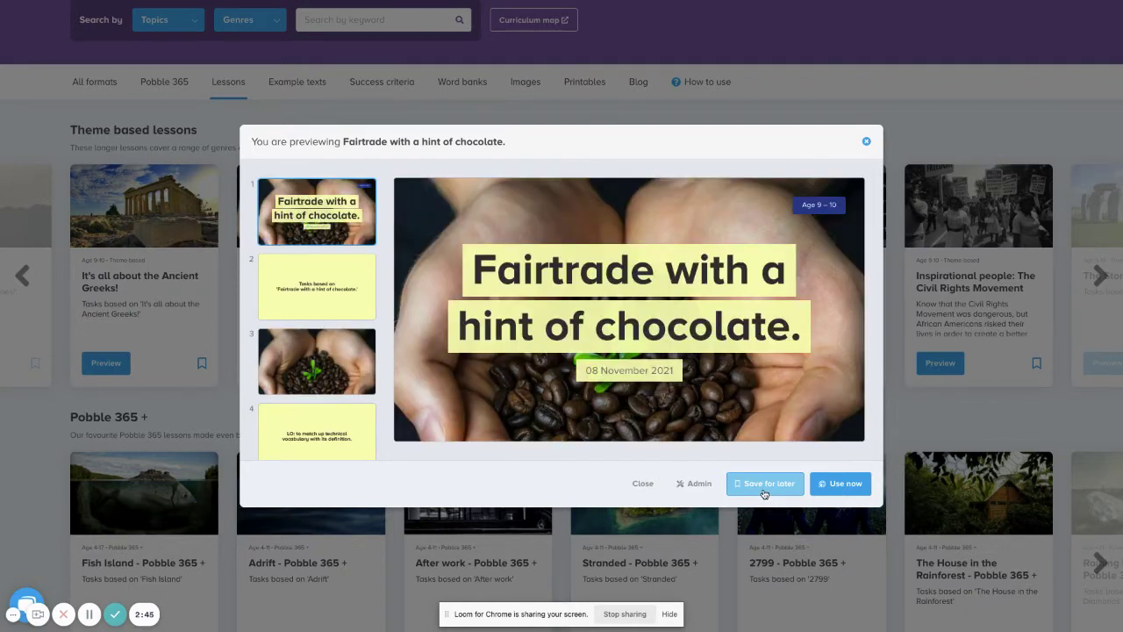
{"action": "left_click", "coordinate": [764, 492]}
{"action": "left_click", "coordinate": [866, 141]}
Step: Look at the example texts, success criteria and word banks resources one after another
{"action": "left_click", "coordinate": [295, 82]}
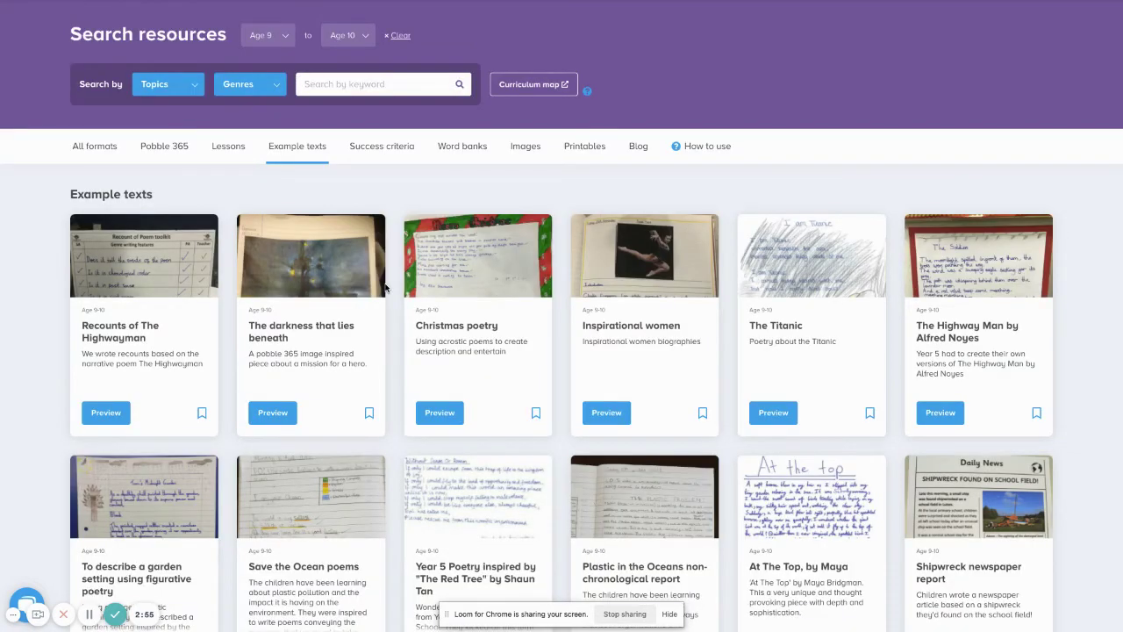
{"action": "left_click", "coordinate": [377, 151]}
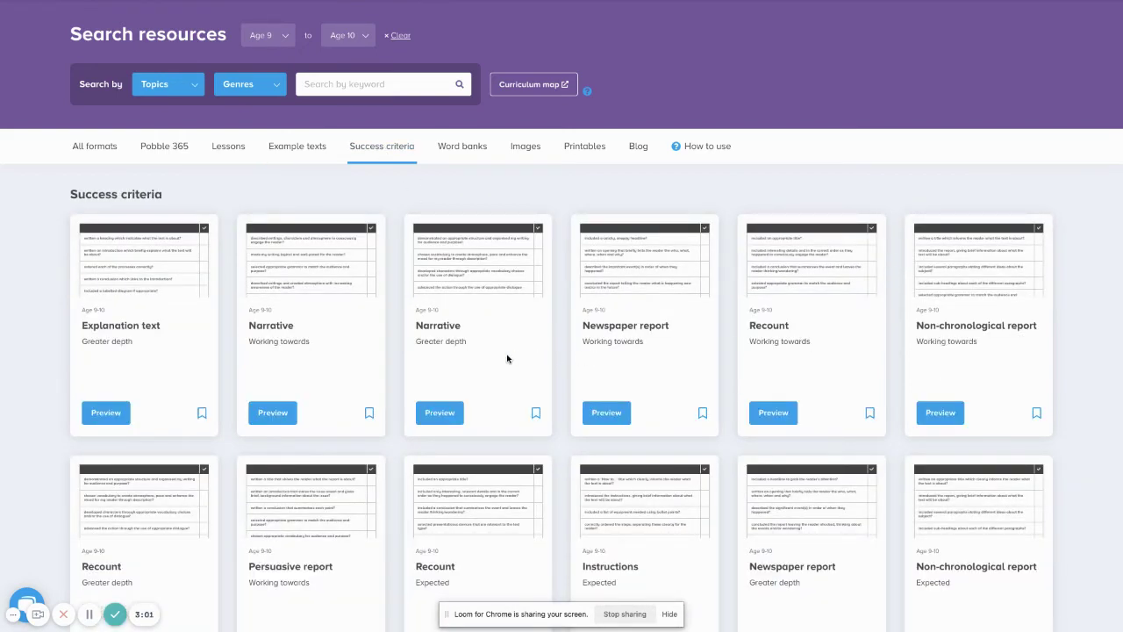
{"action": "left_click", "coordinate": [469, 156]}
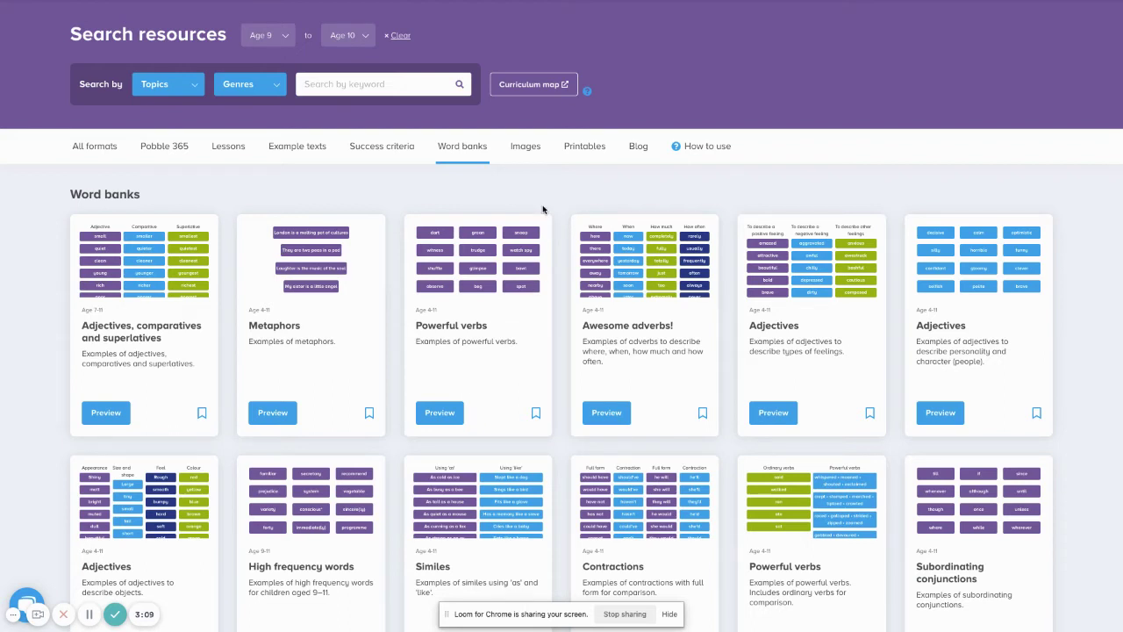
Step: View the image resources, including another topic, followed by the printables and the blog articles
{"action": "left_click", "coordinate": [529, 151]}
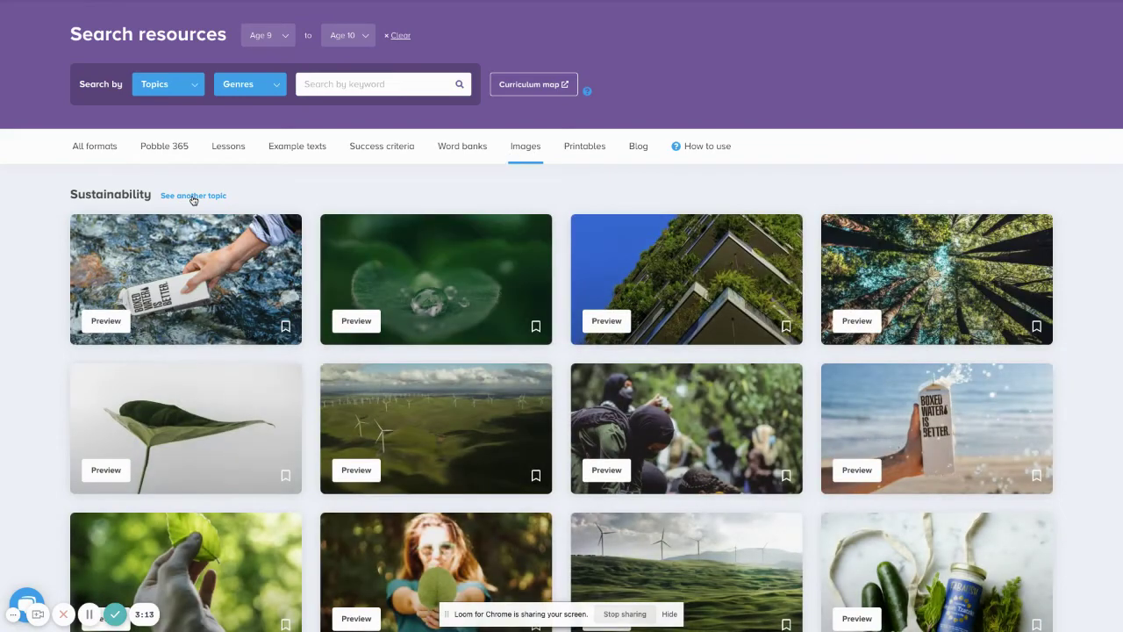
{"action": "left_click", "coordinate": [192, 197]}
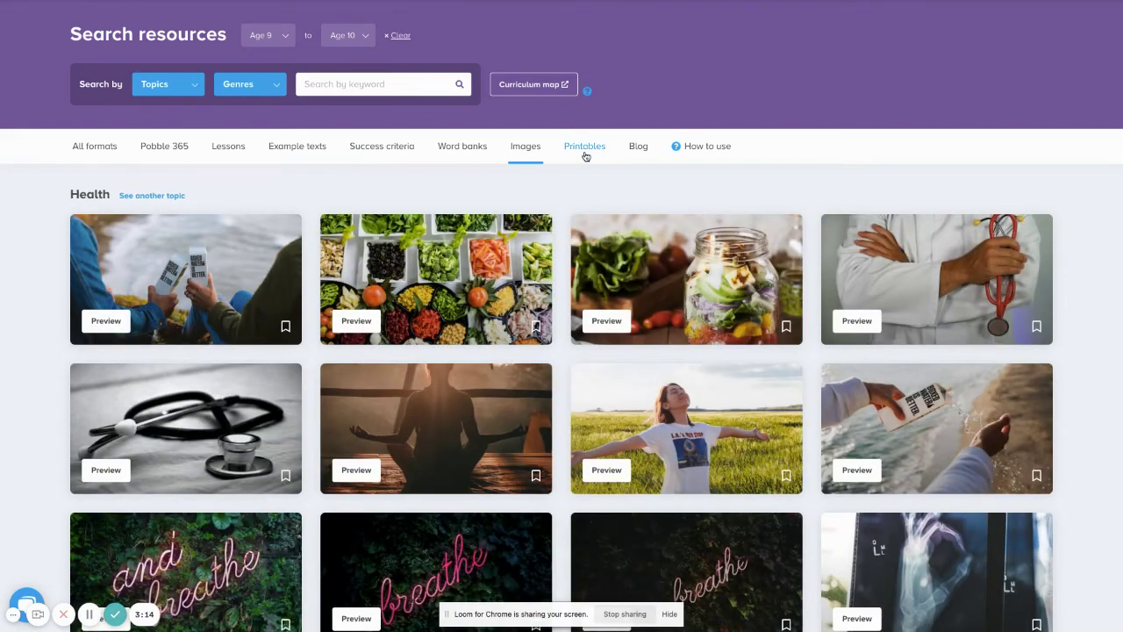
{"action": "left_click", "coordinate": [584, 151]}
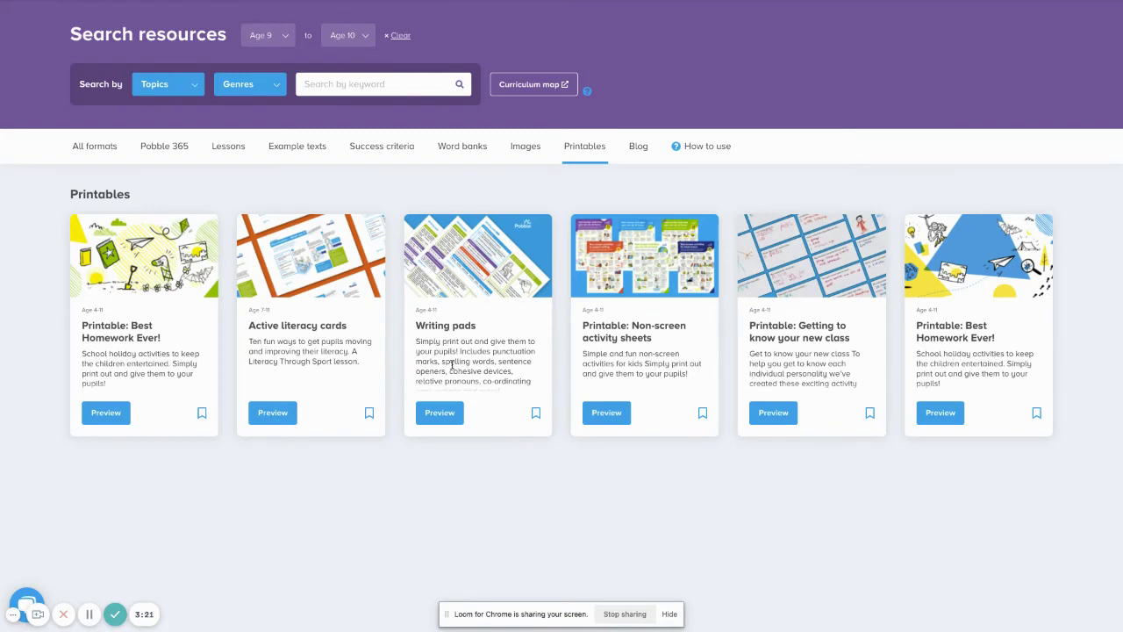
{"action": "left_click", "coordinate": [639, 149]}
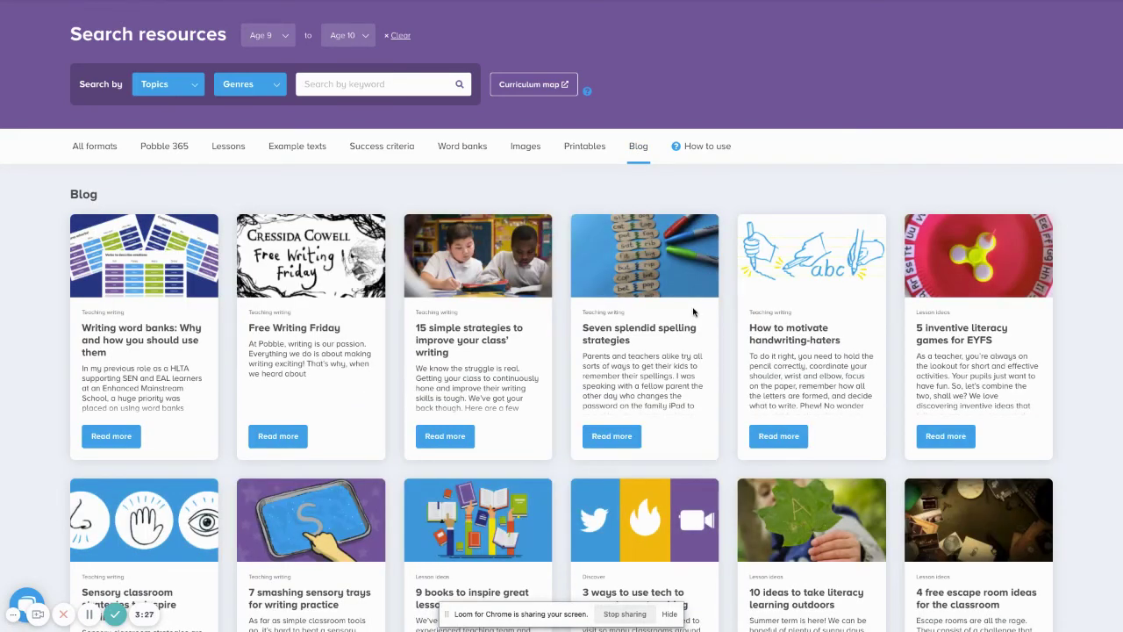
Step: Open the saved lesson "Fairtrade with a hint of chocolate." from the saved resources
{"action": "scroll", "coordinate": [606, 225], "scroll_direction": "up", "scroll_amount": 1}
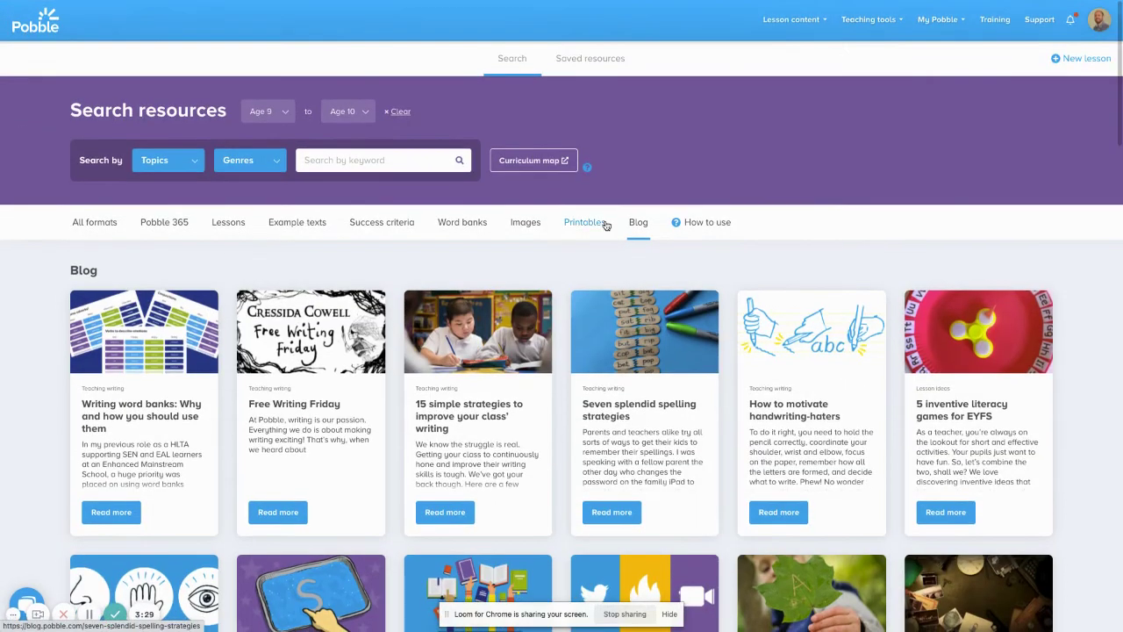
{"action": "left_click", "coordinate": [580, 70]}
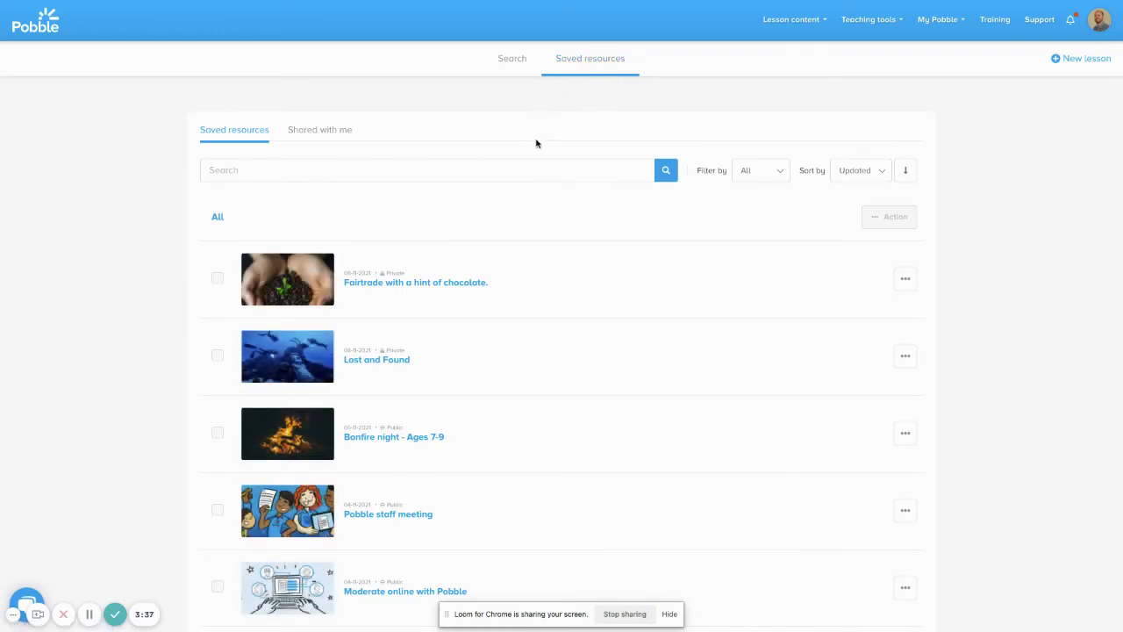
{"action": "left_click", "coordinate": [423, 288]}
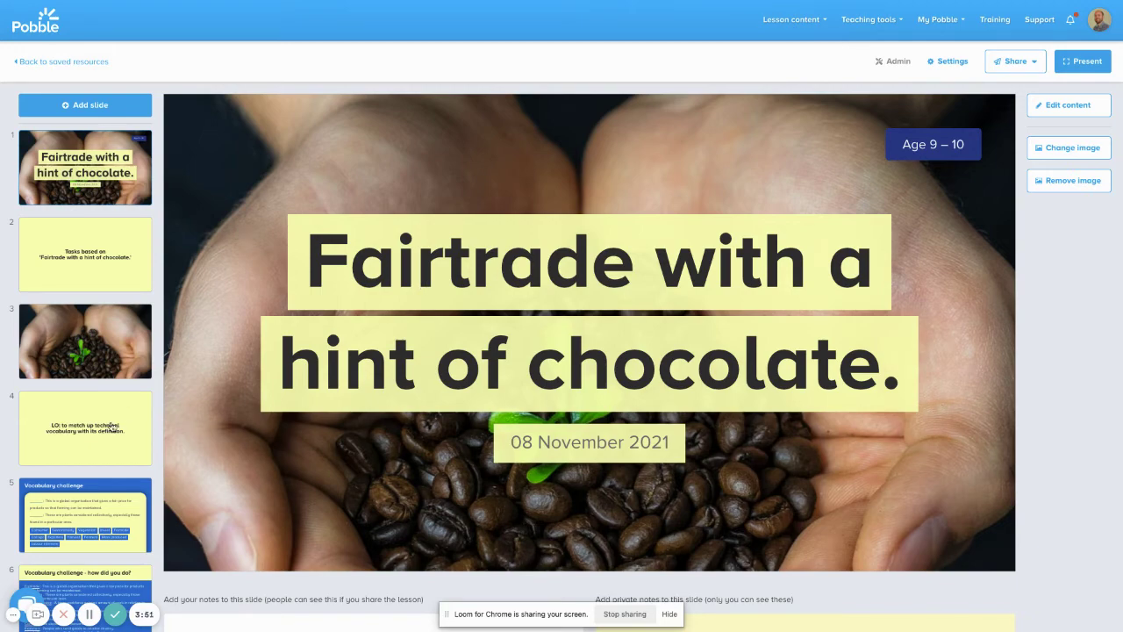
Step: View slides 6 and 7 of the lesson, then open slide 7's content for editing and close it without changes
{"action": "scroll", "coordinate": [105, 404], "scroll_direction": "down", "scroll_amount": 3}
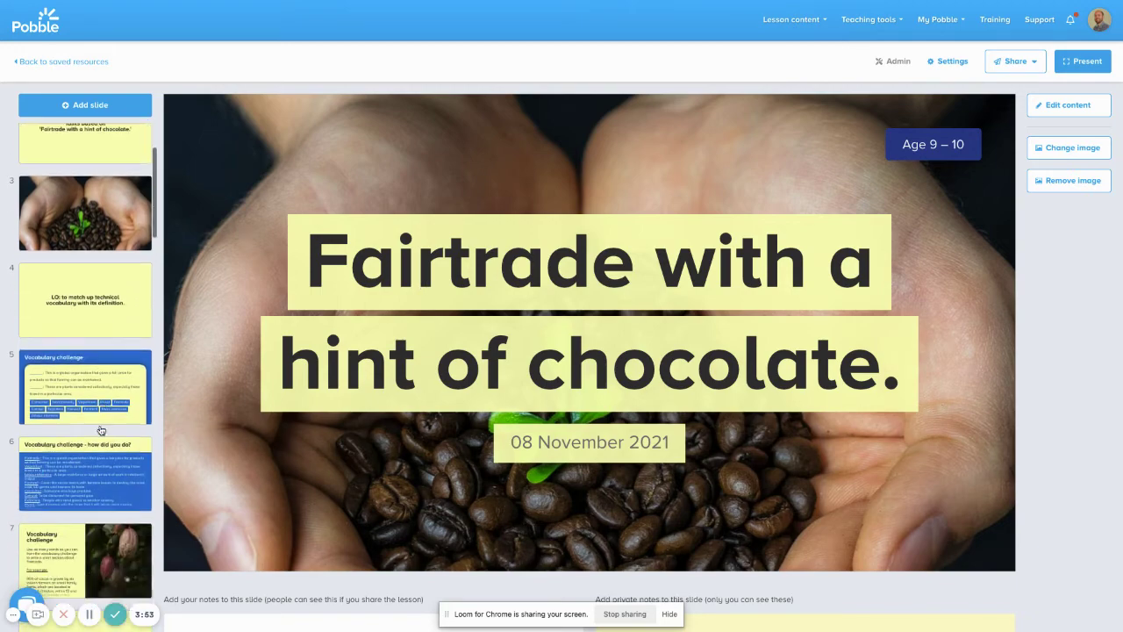
{"action": "left_click", "coordinate": [72, 441]}
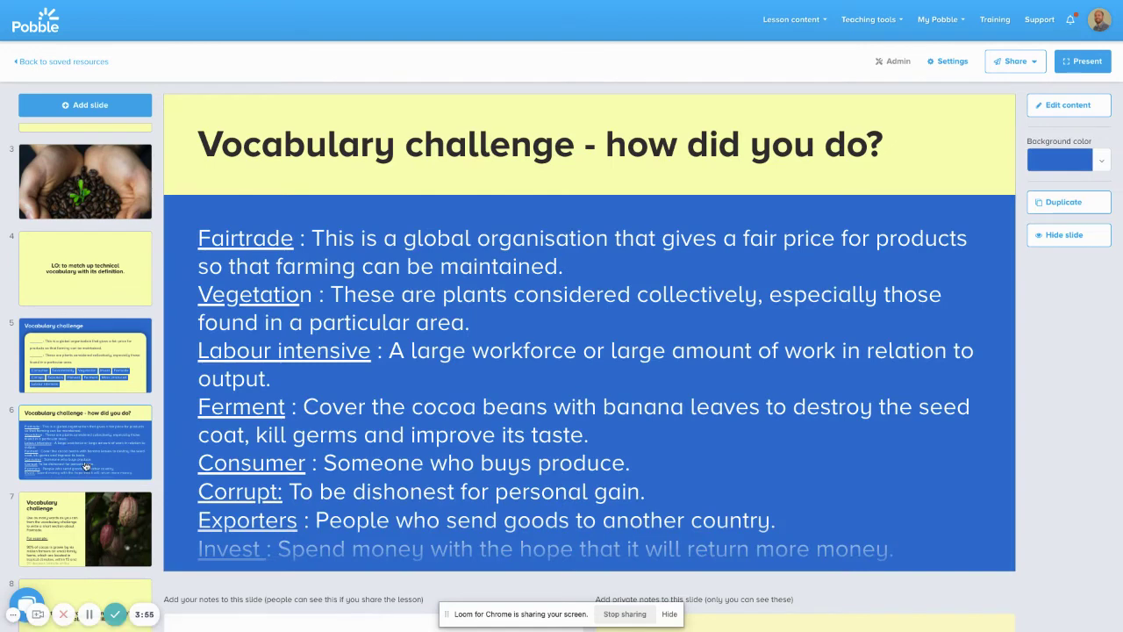
{"action": "scroll", "coordinate": [61, 430], "scroll_direction": "down", "scroll_amount": 2}
{"action": "left_click", "coordinate": [57, 425]}
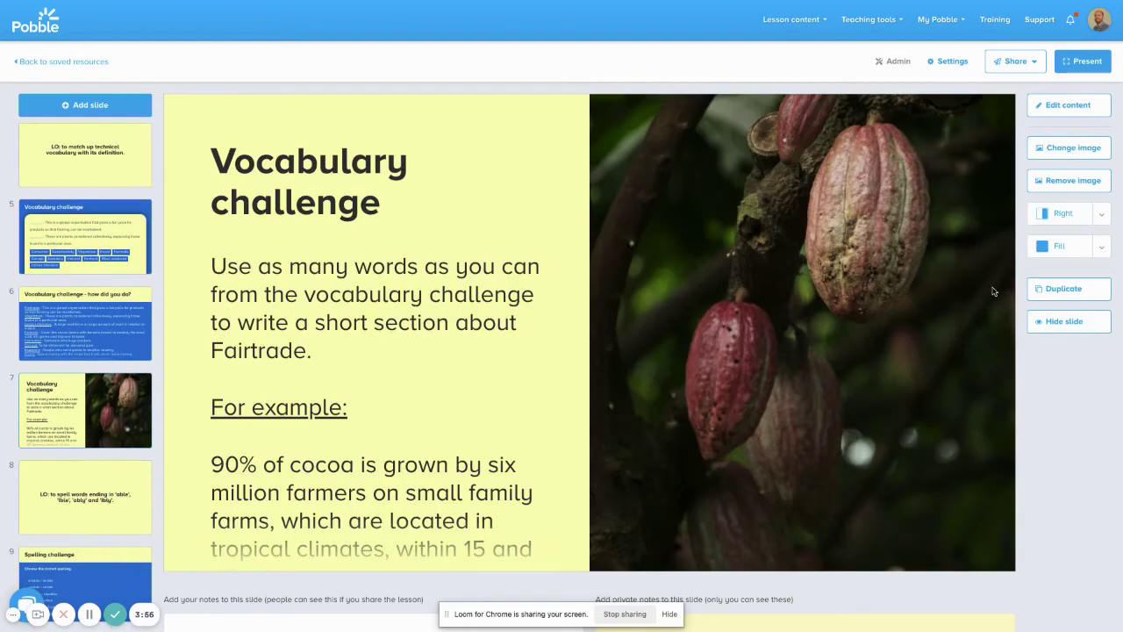
{"action": "left_click", "coordinate": [1082, 110]}
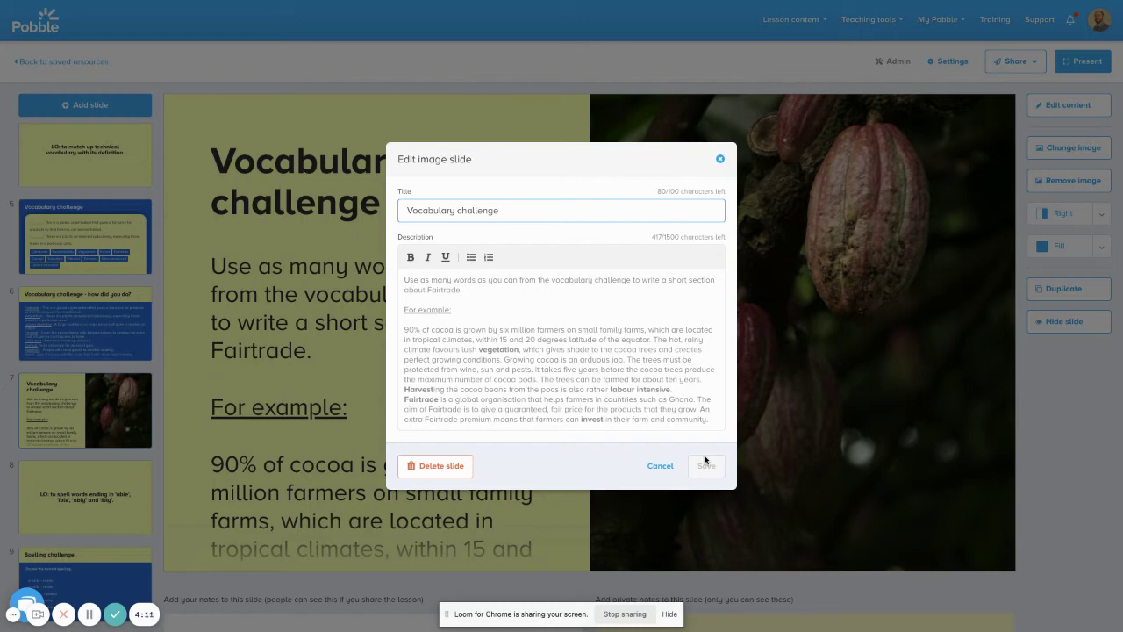
{"action": "left_click", "coordinate": [721, 160]}
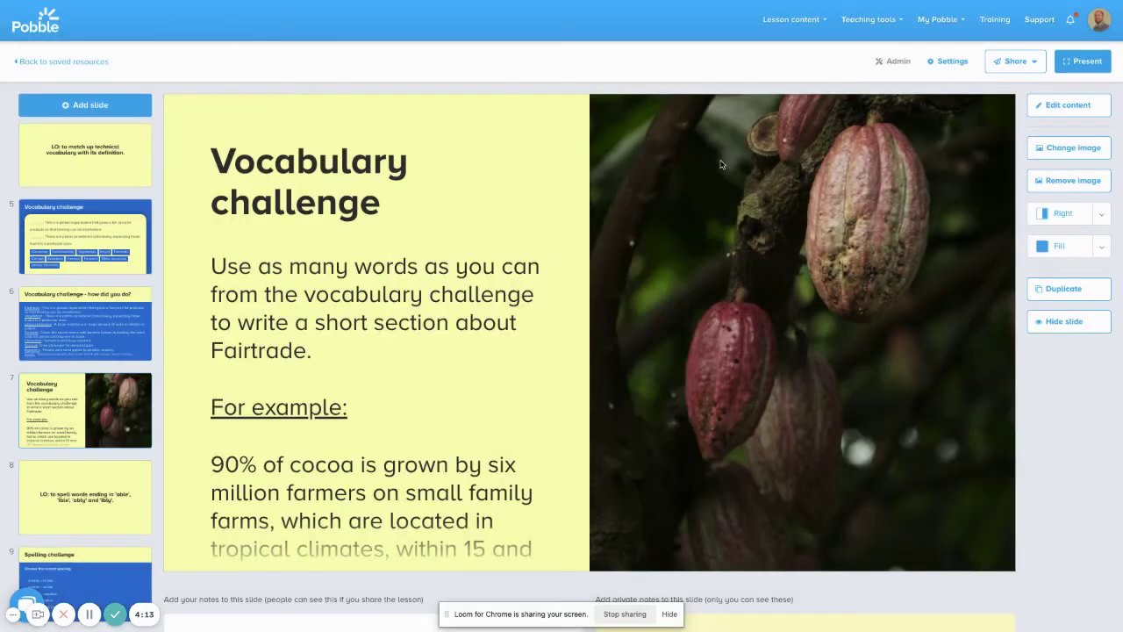
Step: Browse the blank templates and ready-to-go content, and add the Adjectives word bank as a new slide after slide 7
{"action": "left_click", "coordinate": [107, 108]}
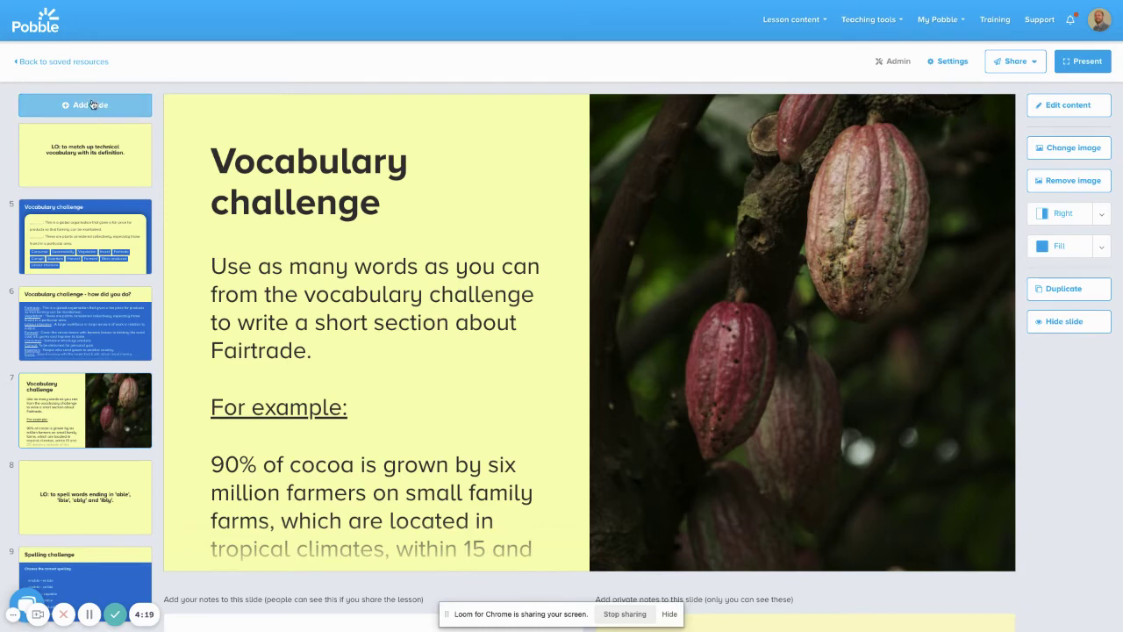
{"action": "left_click", "coordinate": [92, 105]}
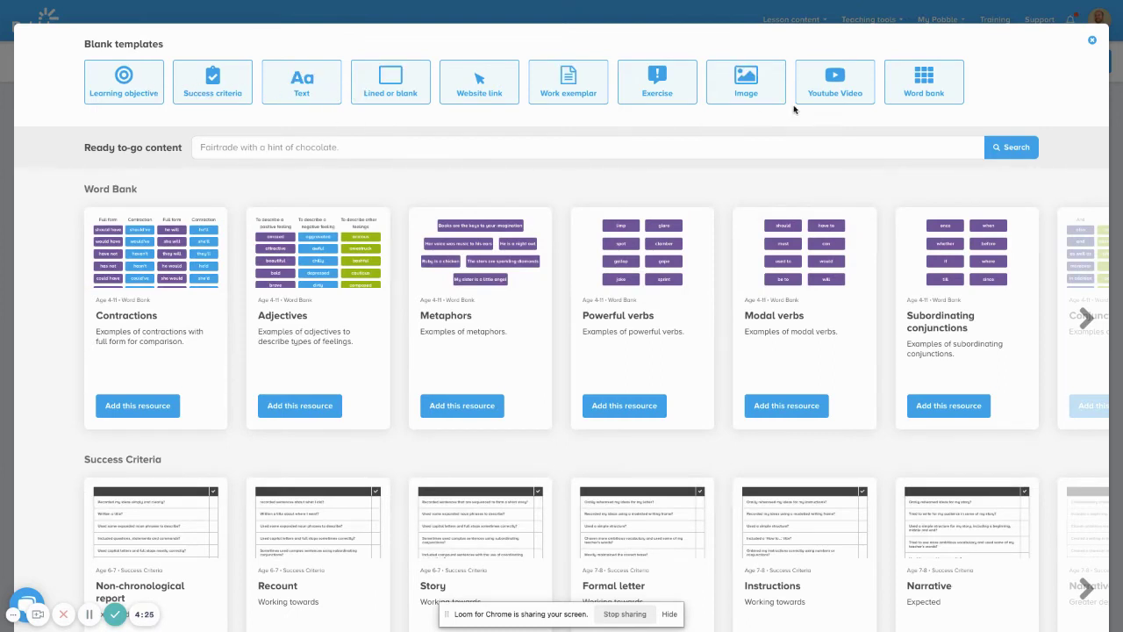
{"action": "scroll", "coordinate": [686, 472], "scroll_direction": "down", "scroll_amount": 1}
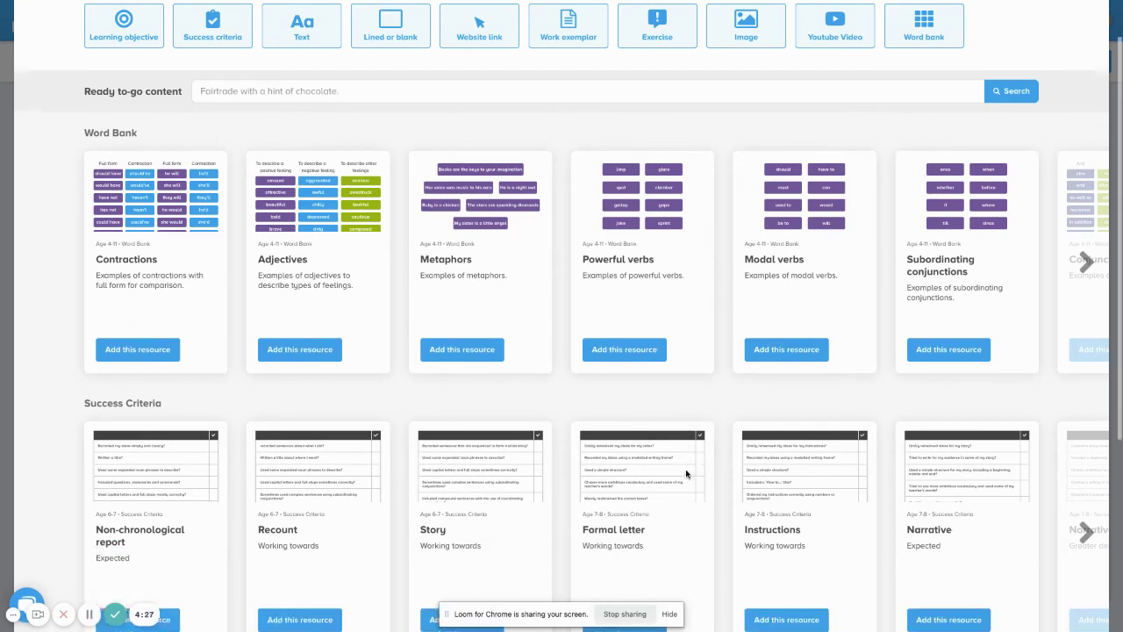
{"action": "scroll", "coordinate": [686, 474], "scroll_direction": "down", "scroll_amount": 2}
{"action": "scroll", "coordinate": [686, 474], "scroll_direction": "up", "scroll_amount": 1}
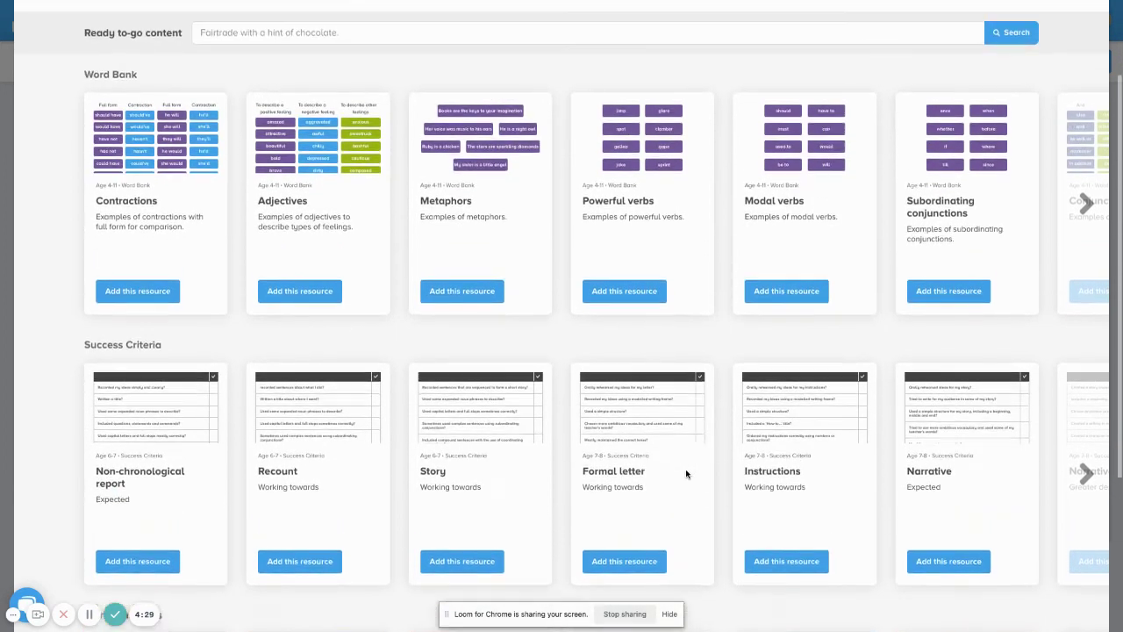
{"action": "scroll", "coordinate": [686, 474], "scroll_direction": "up", "scroll_amount": 2}
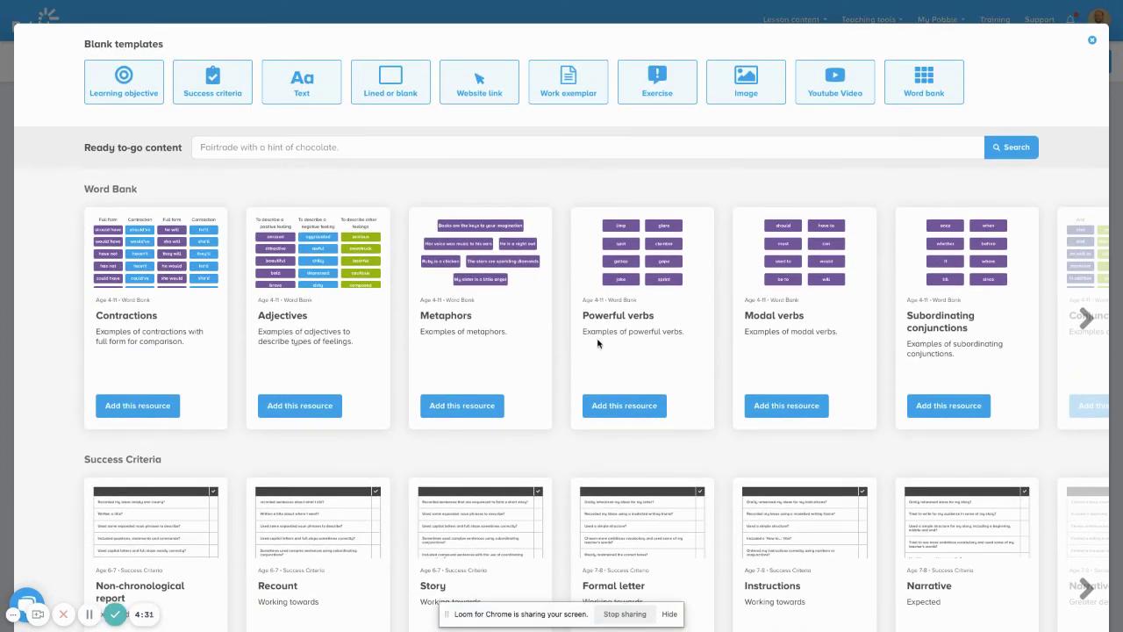
{"action": "left_click", "coordinate": [203, 147]}
{"action": "left_click", "coordinate": [303, 414]}
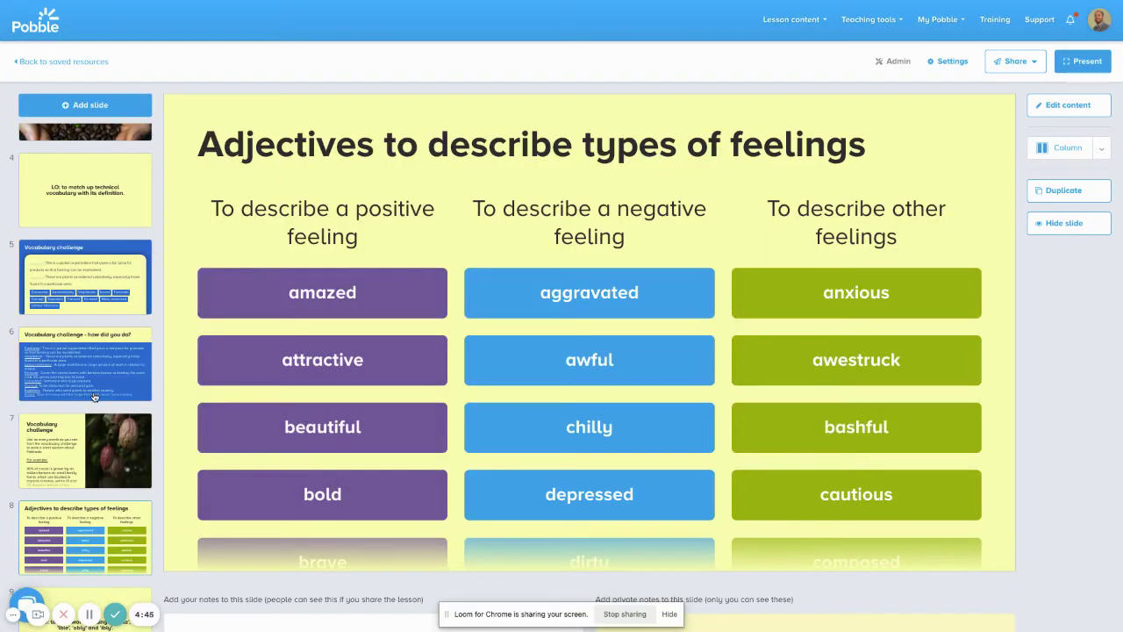
{"action": "scroll", "coordinate": [95, 396], "scroll_direction": "down", "scroll_amount": 2}
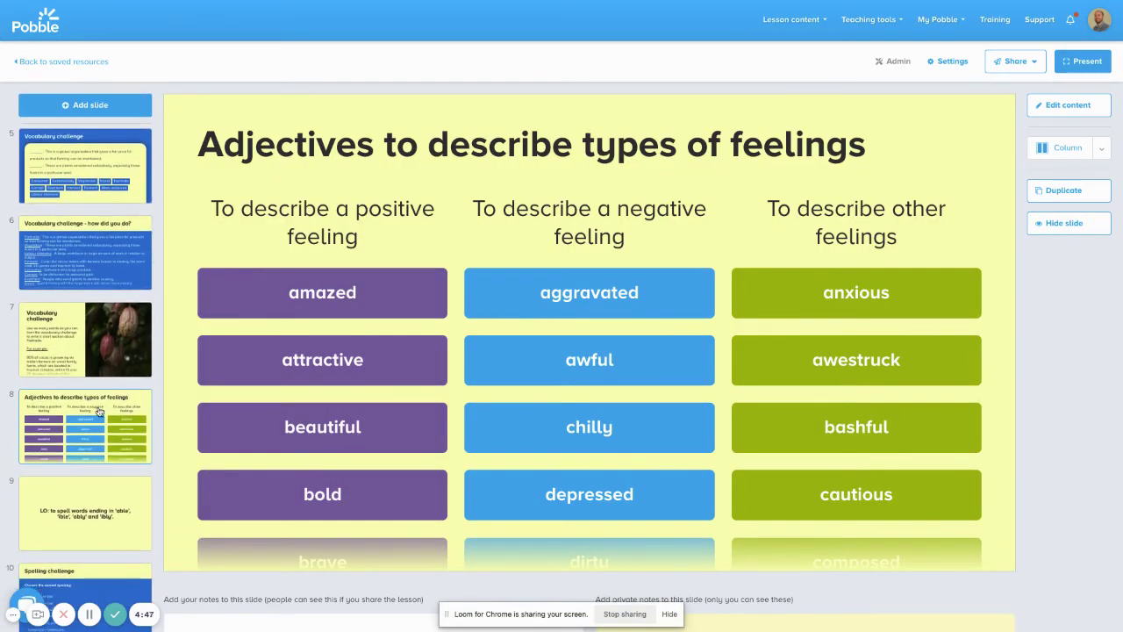
{"action": "mouse_move", "coordinate": [89, 421]}
{"action": "left_mouse_down"}
{"action": "mouse_move", "coordinate": [83, 327]}
{"action": "mouse_move", "coordinate": [84, 417]}
{"action": "left_mouse_up"}
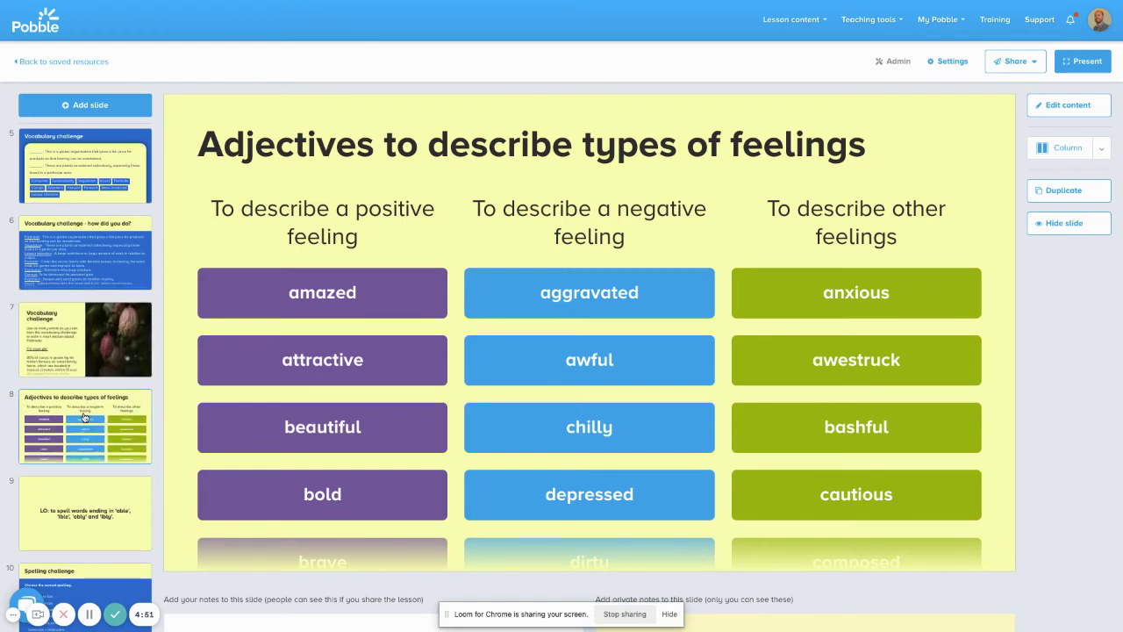